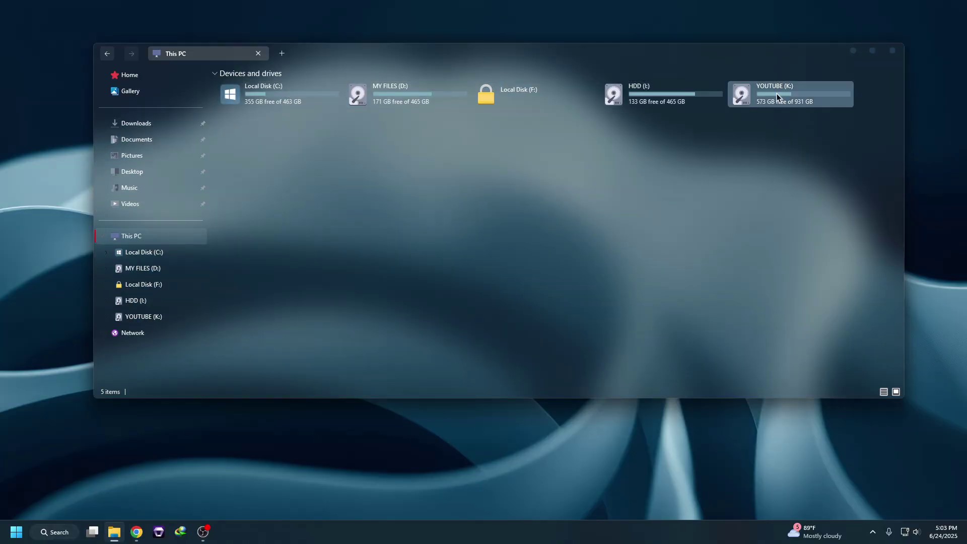
- Preview the themed File Explorer by browsing Local Disk (C:) and This PC, and close the window
{"action": "double_click", "coordinate": [280, 101]}
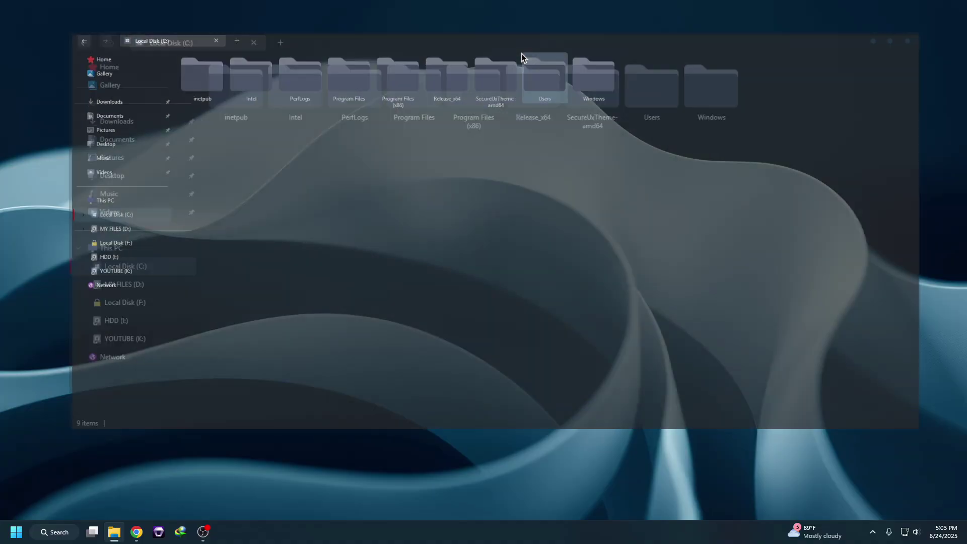
{"action": "double_click", "coordinate": [467, 15]}
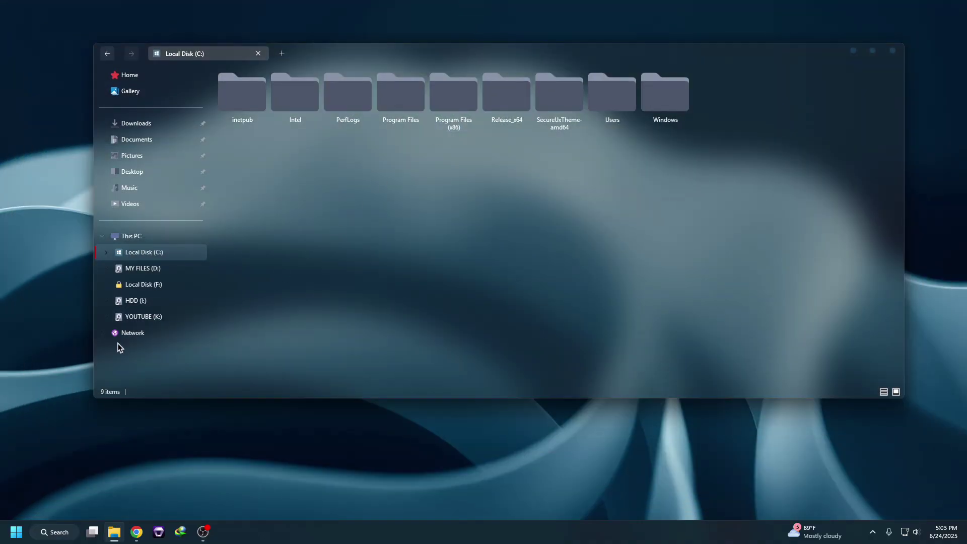
{"action": "left_click", "coordinate": [139, 238]}
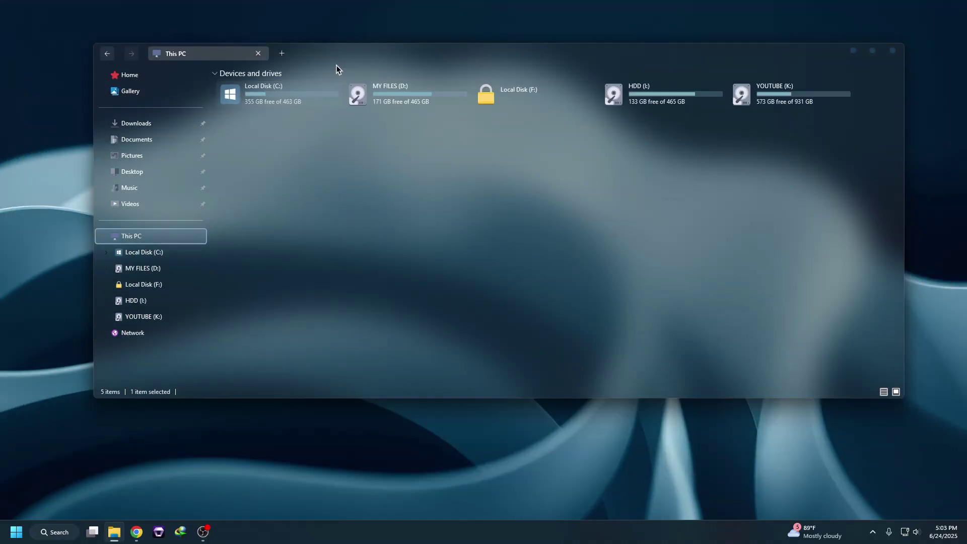
{"action": "left_click_drag", "start_coordinate": [339, 59], "coordinate": [360, 81]}
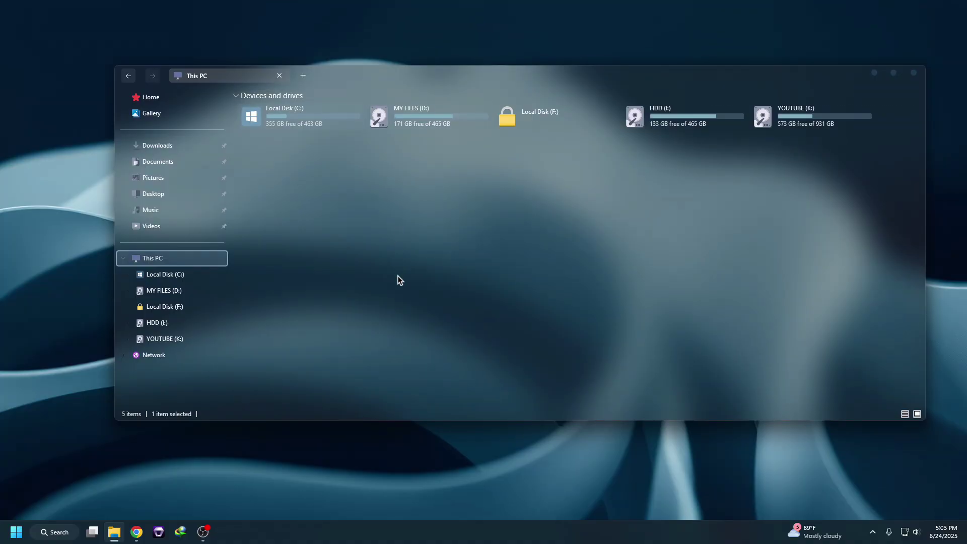
{"action": "left_click", "coordinate": [912, 74]}
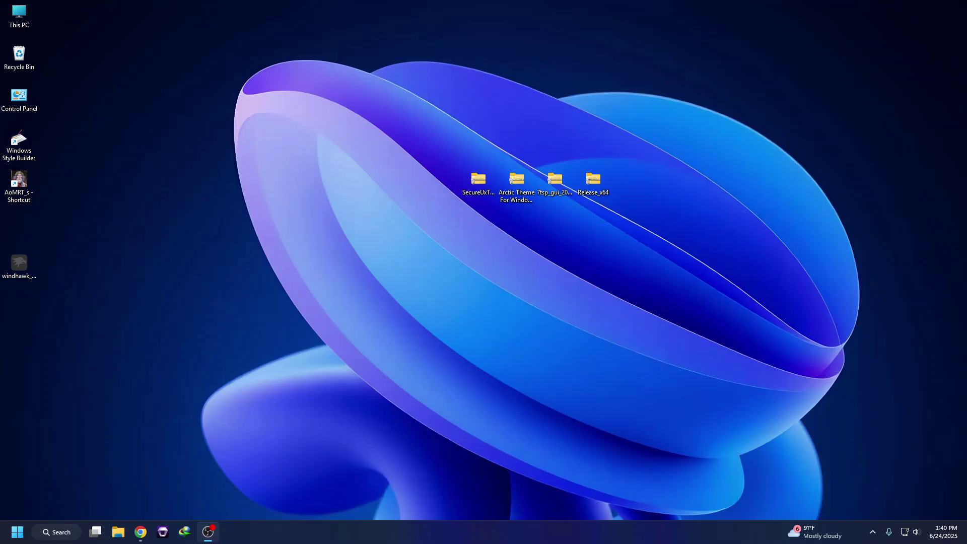
{"action": "left_click", "coordinate": [140, 532]}
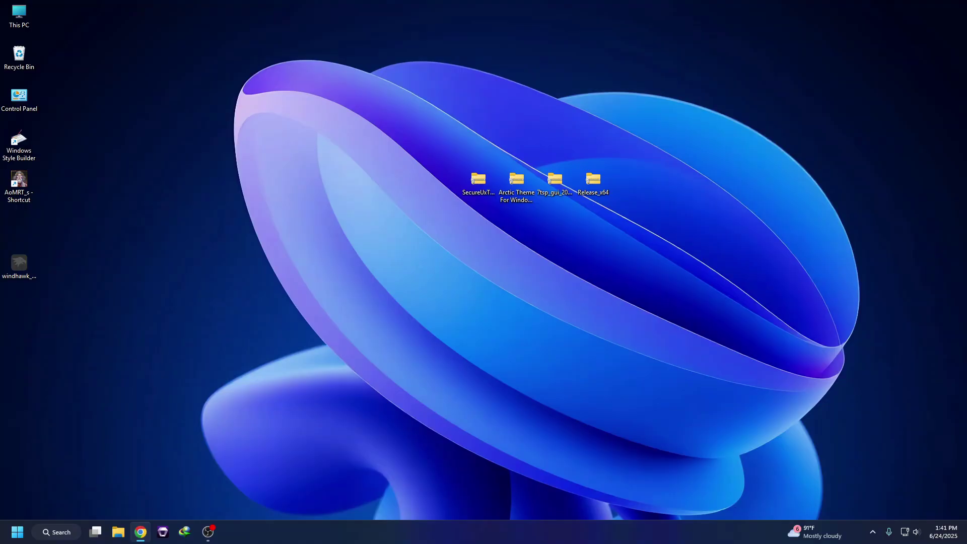
{"action": "left_click", "coordinate": [246, 280]}
- Search Windows for "crea" and open the Create a restore point settings
{"action": "left_click", "coordinate": [57, 533]}
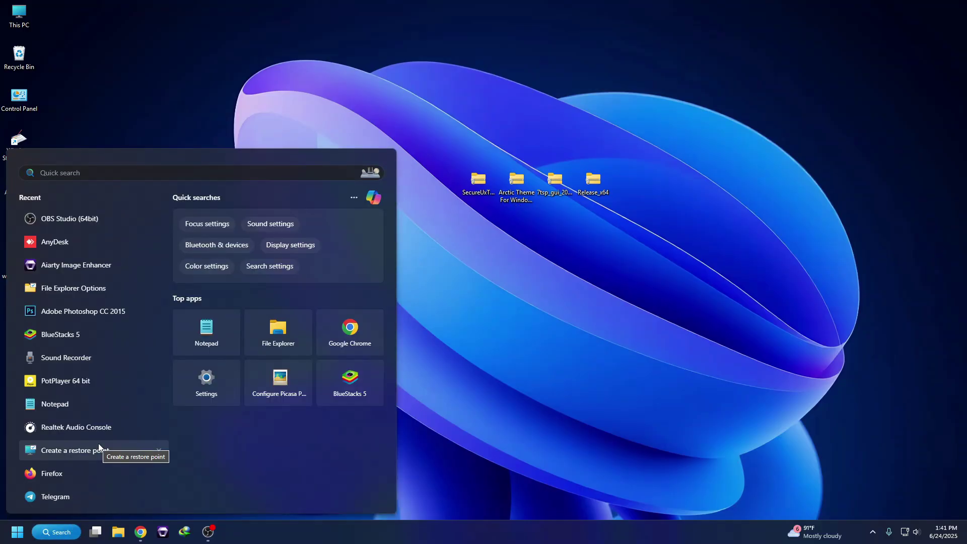
{"action": "type", "text": "crea"}
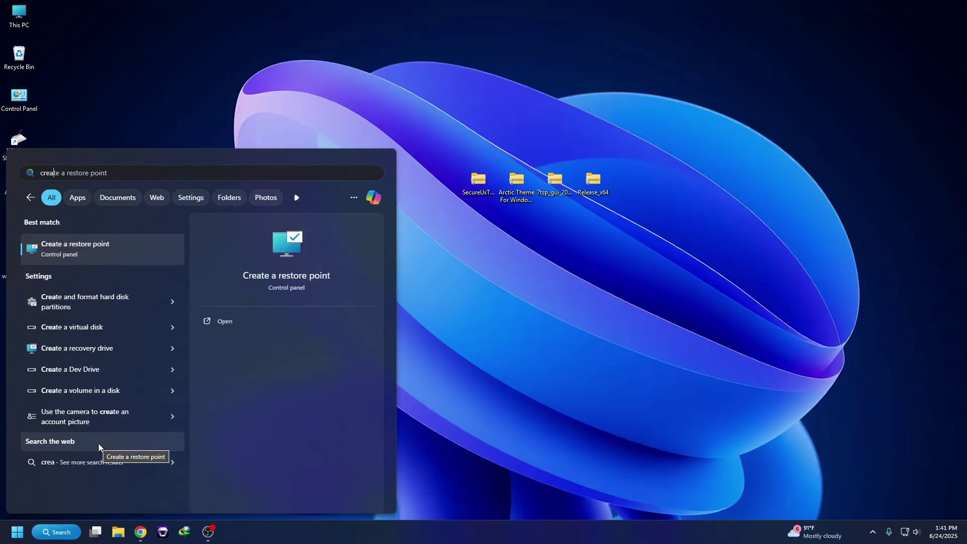
{"action": "left_click", "coordinate": [104, 248]}
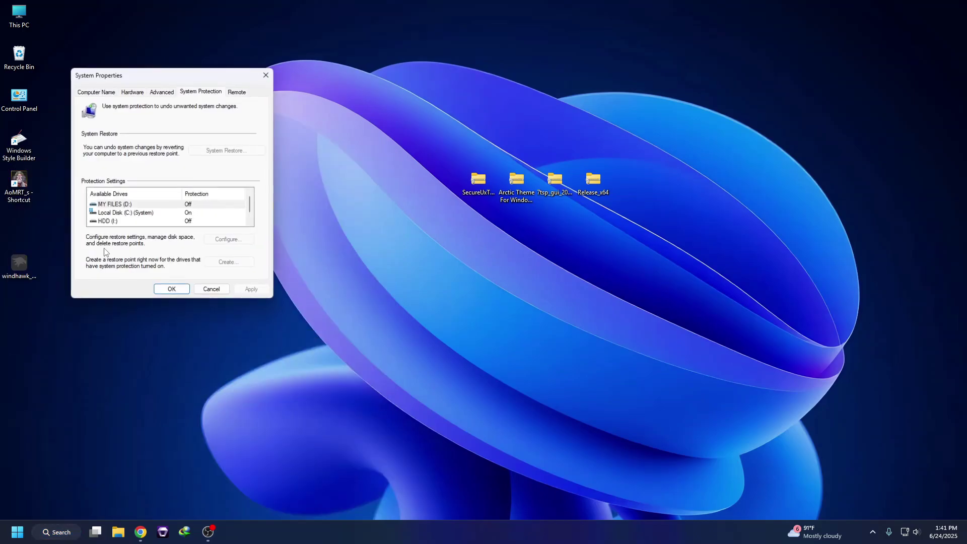
- Create a restore point described as "win" for the system drive Local Disk (C:), and close System Properties
{"action": "left_click", "coordinate": [136, 215]}
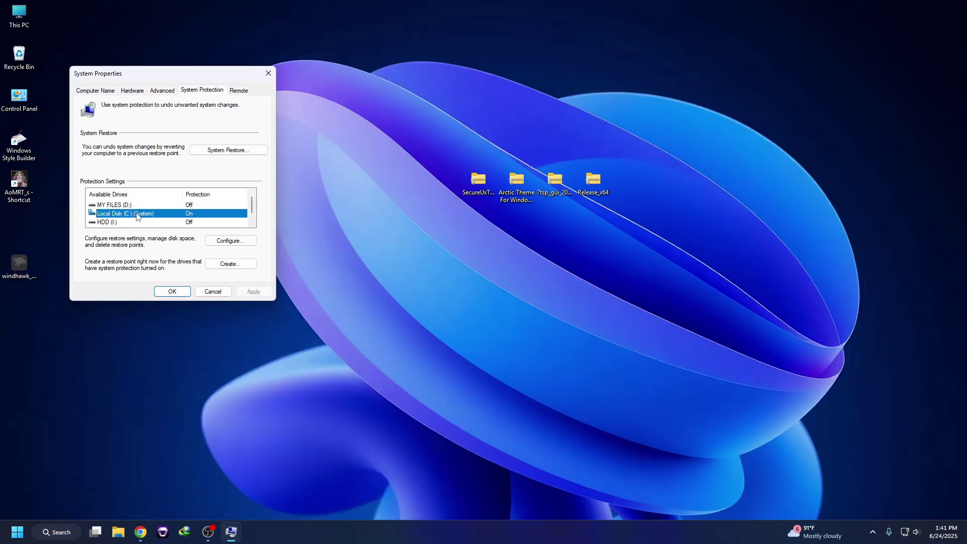
{"action": "left_click", "coordinate": [230, 267]}
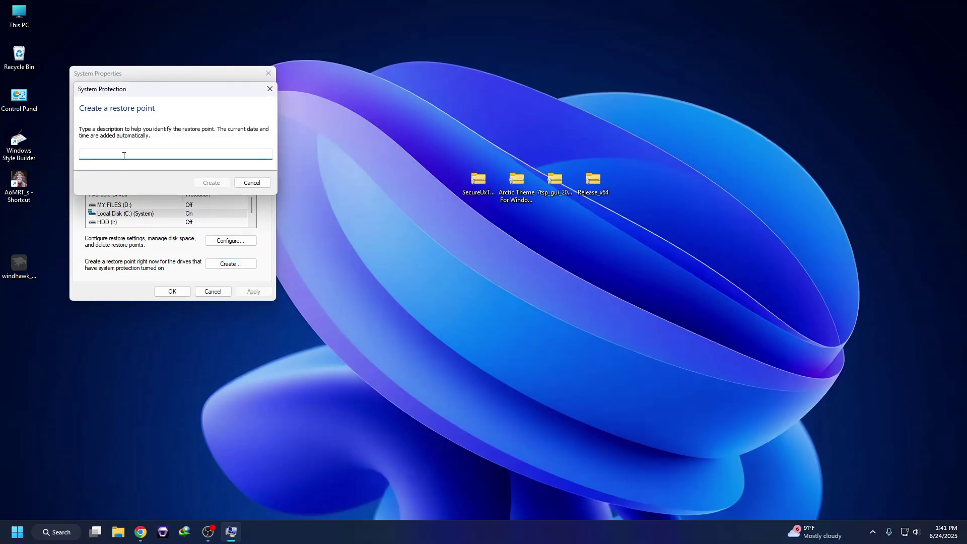
{"action": "type", "text": "win"}
{"action": "left_click", "coordinate": [215, 185]}
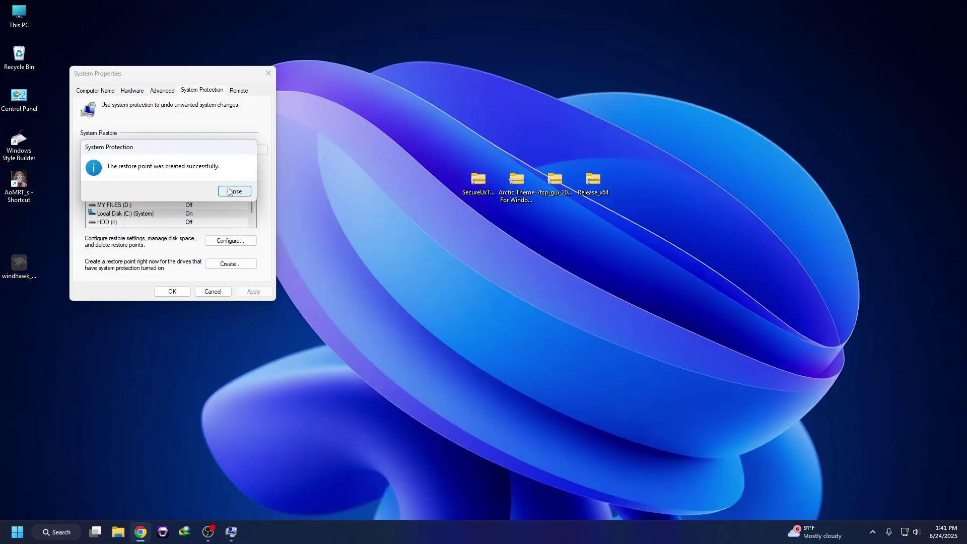
{"action": "left_click", "coordinate": [229, 192]}
{"action": "left_click", "coordinate": [172, 291]}
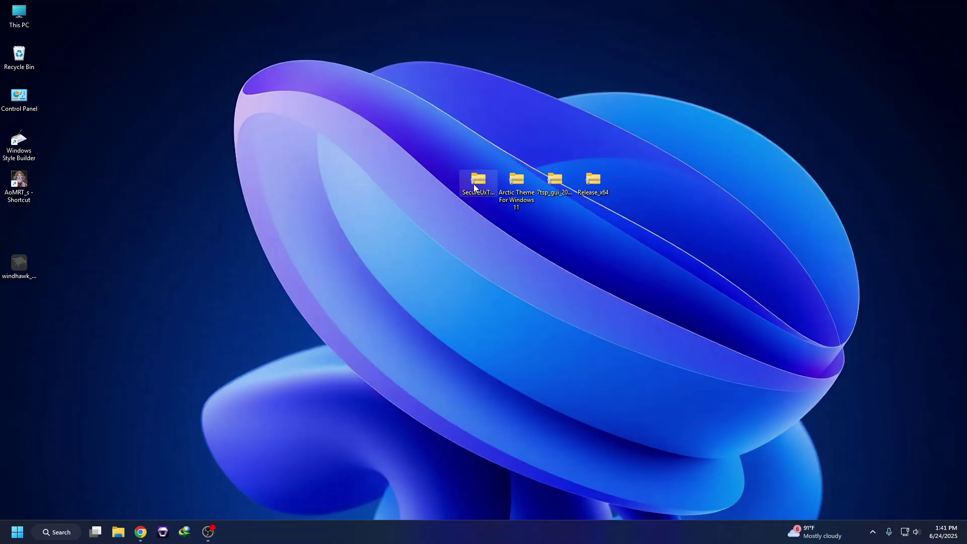
- Set the SecureUxTheme archive apart on the desktop and extract it into its own folder with WinRAR
{"action": "left_click_drag", "start_coordinate": [474, 187], "coordinate": [378, 168]}
{"action": "right_click", "coordinate": [369, 183]}
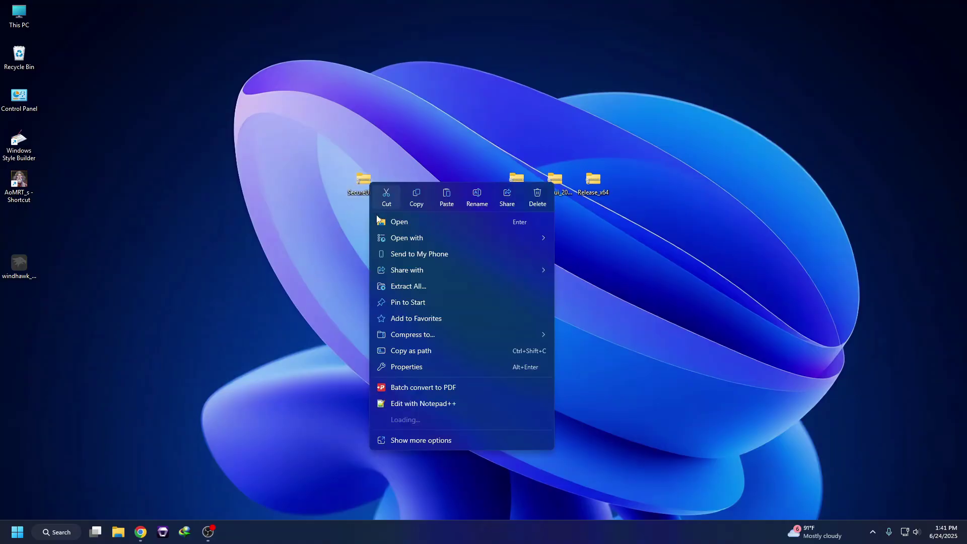
{"action": "mouse_move", "coordinate": [445, 419]}
{"action": "left_click", "coordinate": [598, 437]}
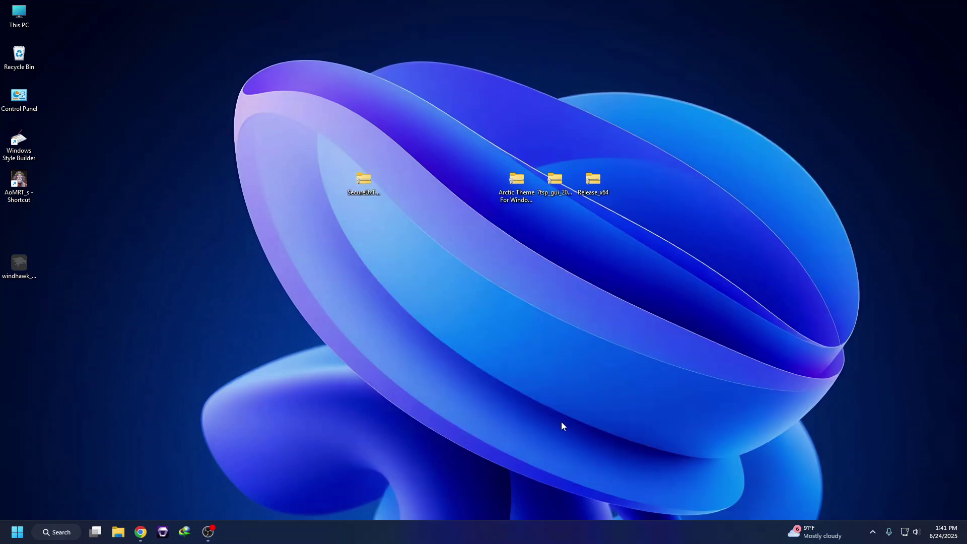
{"action": "left_click", "coordinate": [523, 384]}
- Copy the extracted SecureUxTheme folder to the root of Local Disk (C:), replacing the files already in the destination
{"action": "right_click", "coordinate": [29, 225]}
{"action": "left_click", "coordinate": [76, 243]}
{"action": "left_click", "coordinate": [22, 19]}
{"action": "double_click", "coordinate": [23, 21]}
{"action": "double_click", "coordinate": [282, 163]}
{"action": "right_click", "coordinate": [418, 229]}
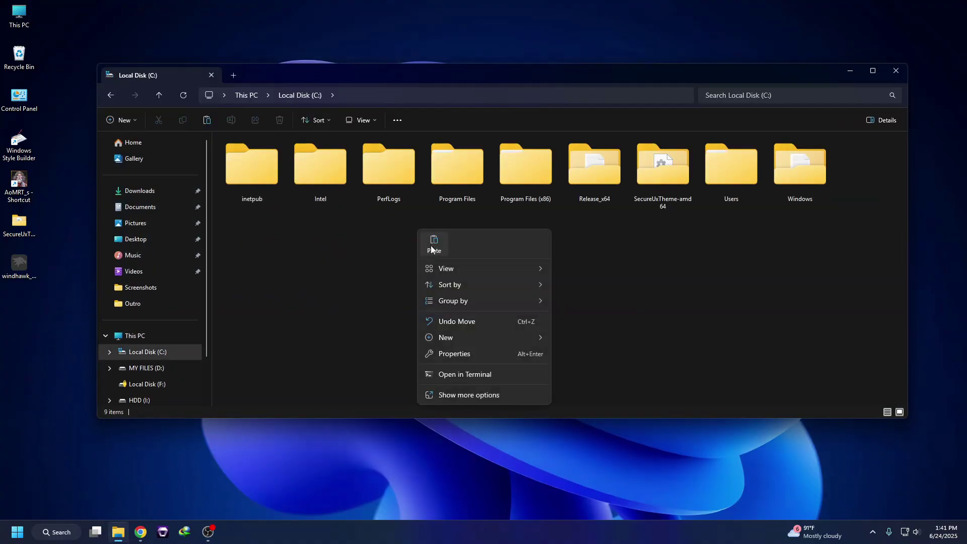
{"action": "left_click", "coordinate": [429, 241]}
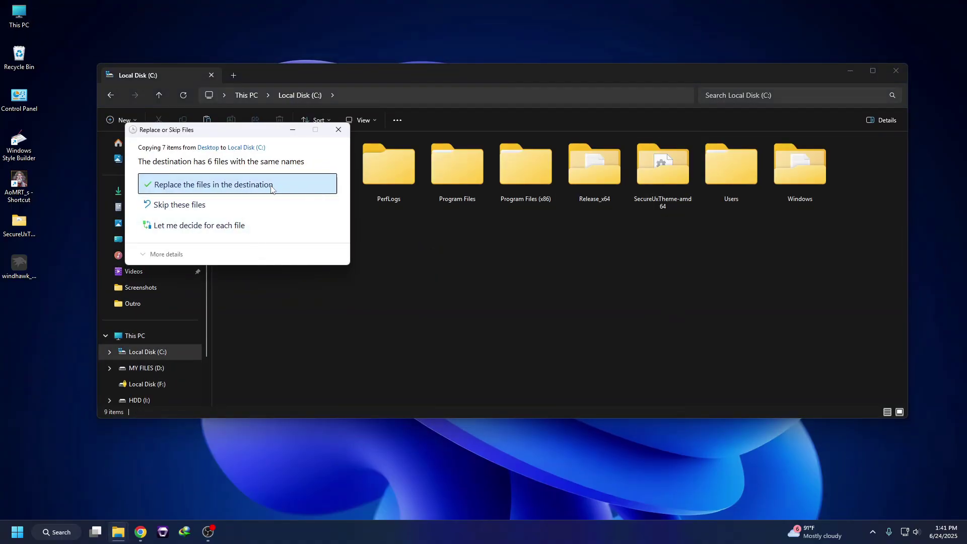
{"action": "left_click", "coordinate": [254, 186]}
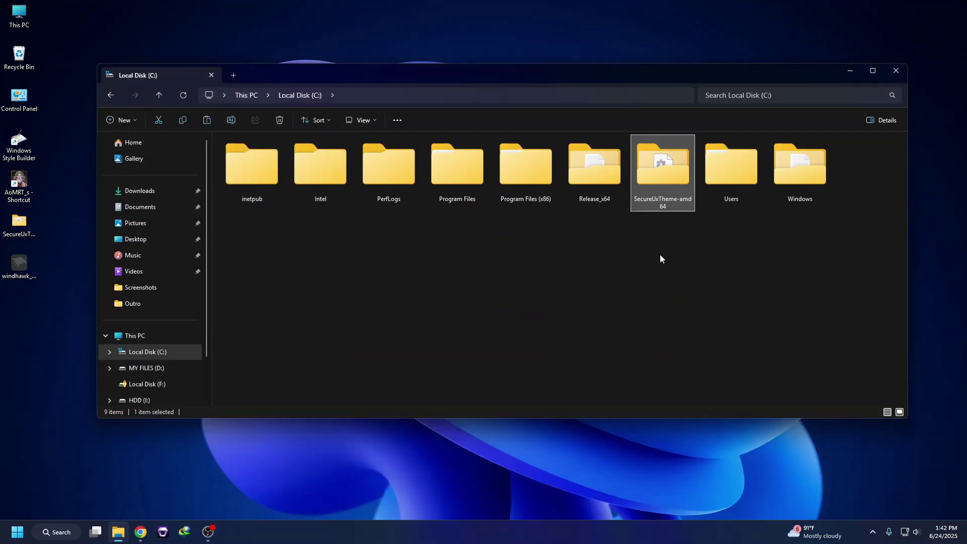
- Run ThemeTool from C:\SecureUxTheme-amd64 as administrator to review its patcher installation options, and close it
{"action": "double_click", "coordinate": [659, 165]}
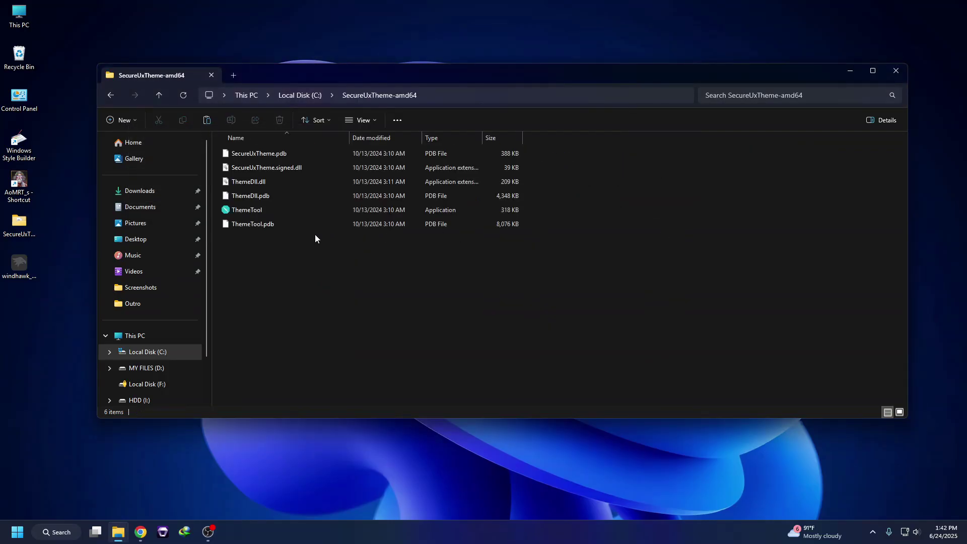
{"action": "right_click", "coordinate": [246, 208]}
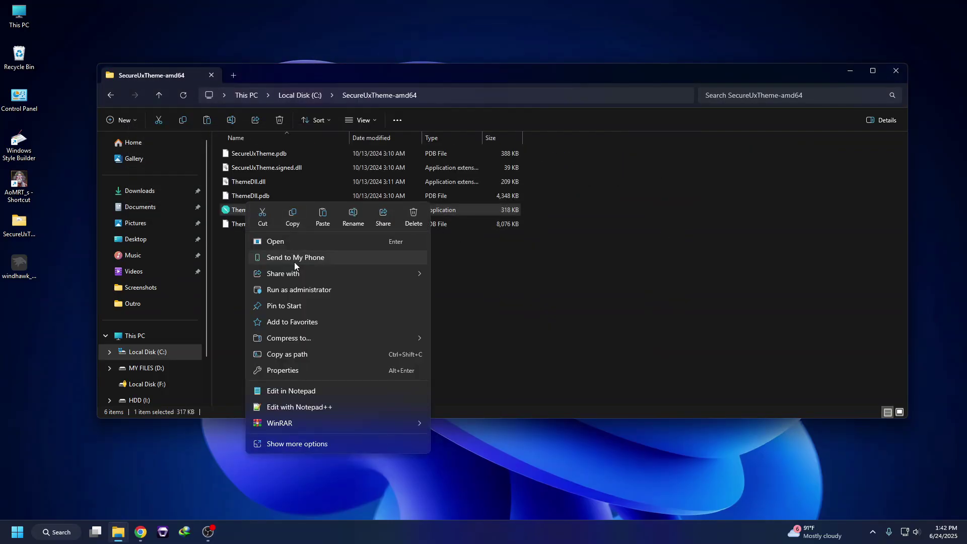
{"action": "left_click", "coordinate": [314, 288]}
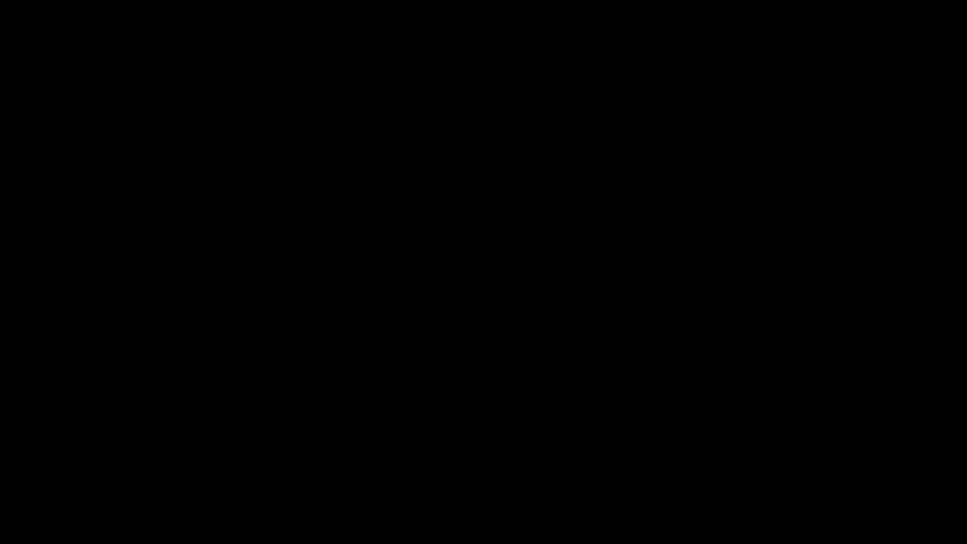
{"action": "left_click", "coordinate": [421, 352]}
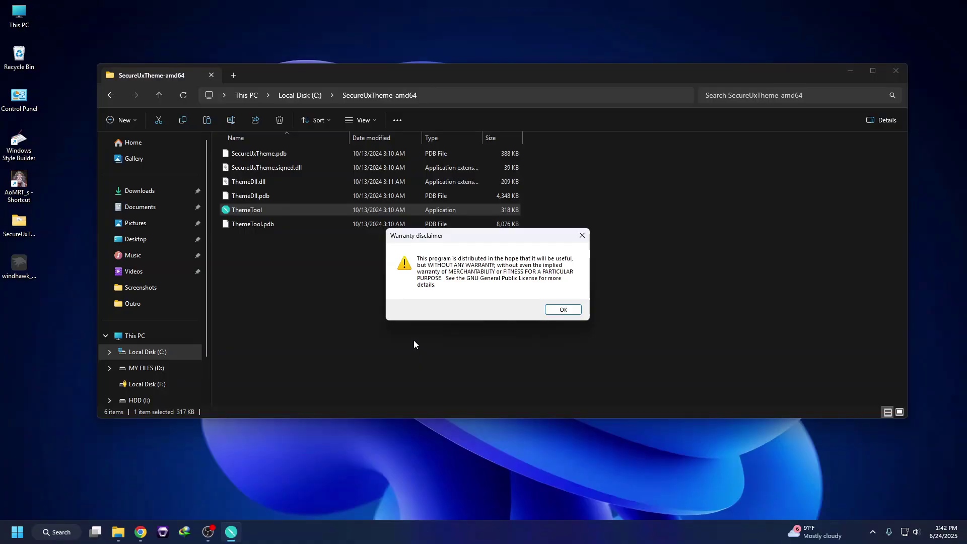
{"action": "left_click", "coordinate": [560, 310]}
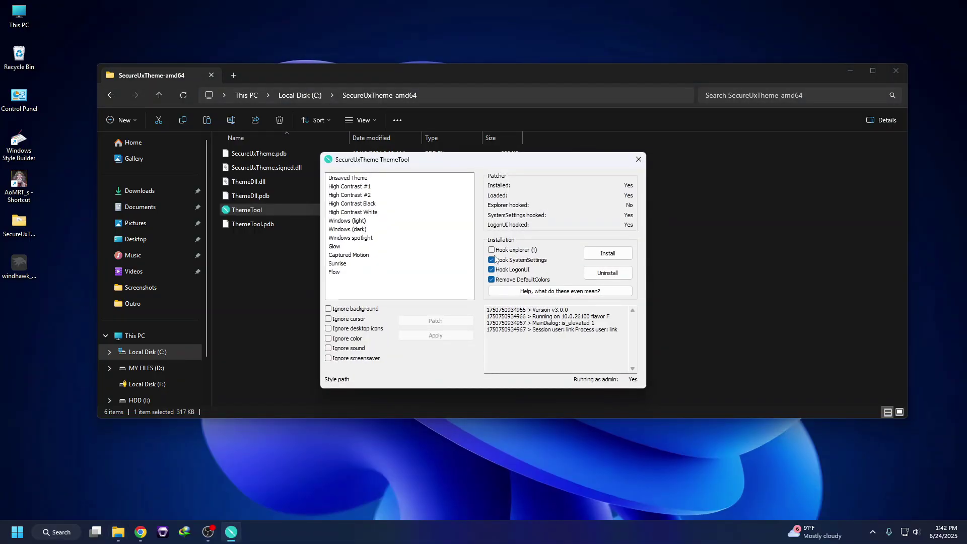
{"action": "left_click", "coordinate": [638, 159]}
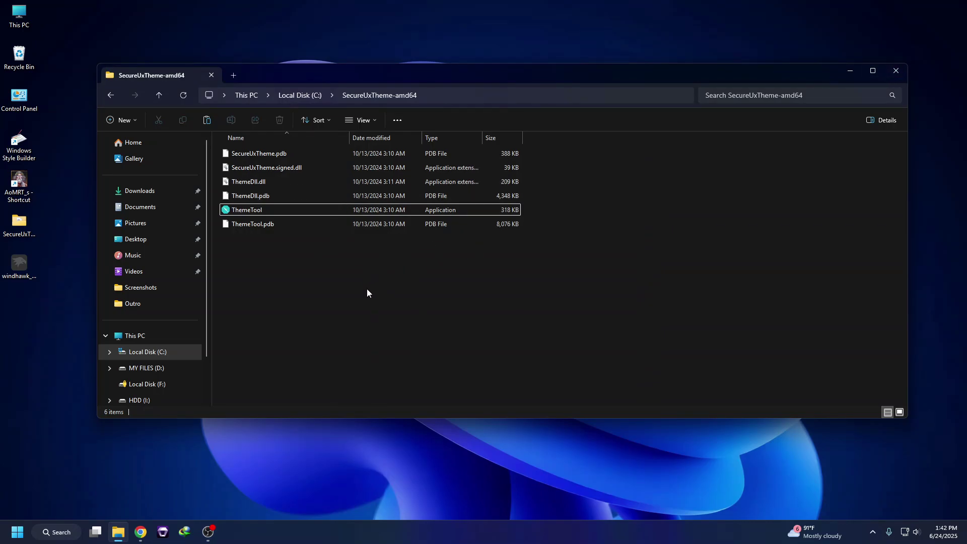
{"action": "left_click", "coordinate": [895, 71]}
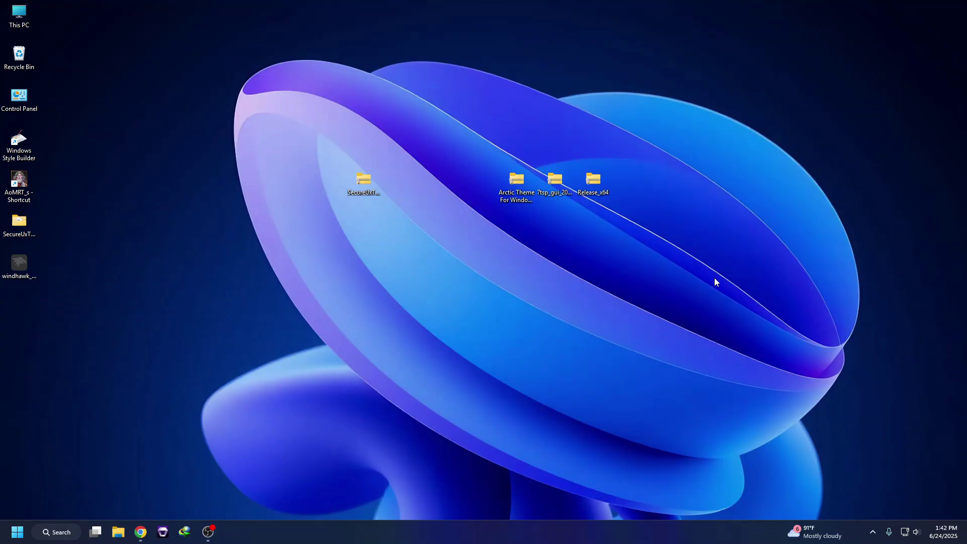
- Set the Arctic Theme For Windows 11 archive apart on the desktop and extract it into a folder of the same name
{"action": "left_click_drag", "start_coordinate": [502, 197], "coordinate": [482, 202]}
{"action": "right_click", "coordinate": [480, 183]}
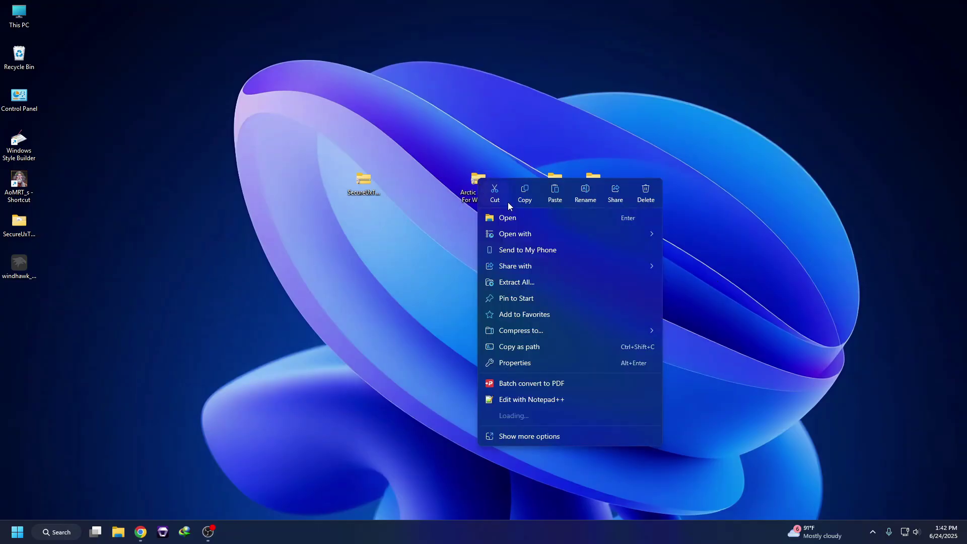
{"action": "mouse_move", "coordinate": [636, 415]}
{"action": "left_click", "coordinate": [690, 433]}
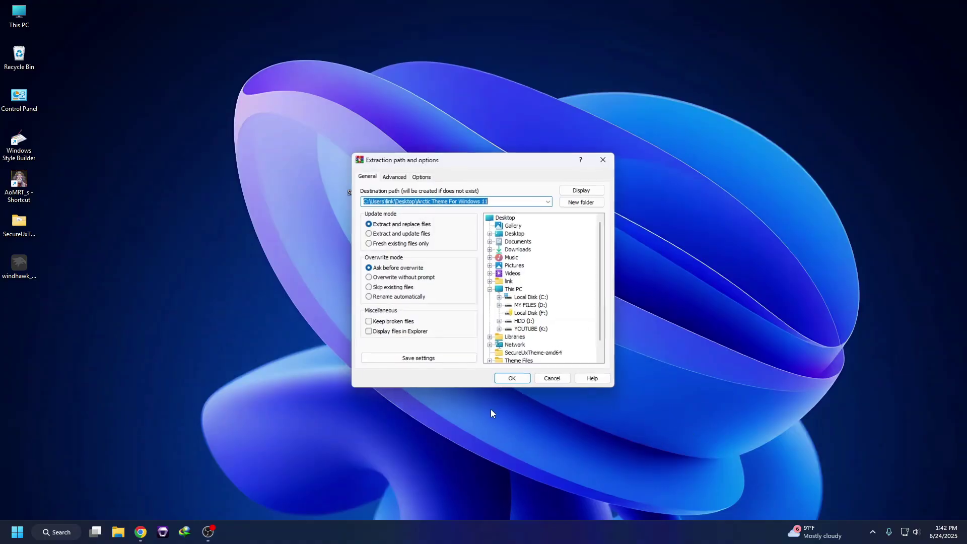
{"action": "left_click", "coordinate": [504, 377]}
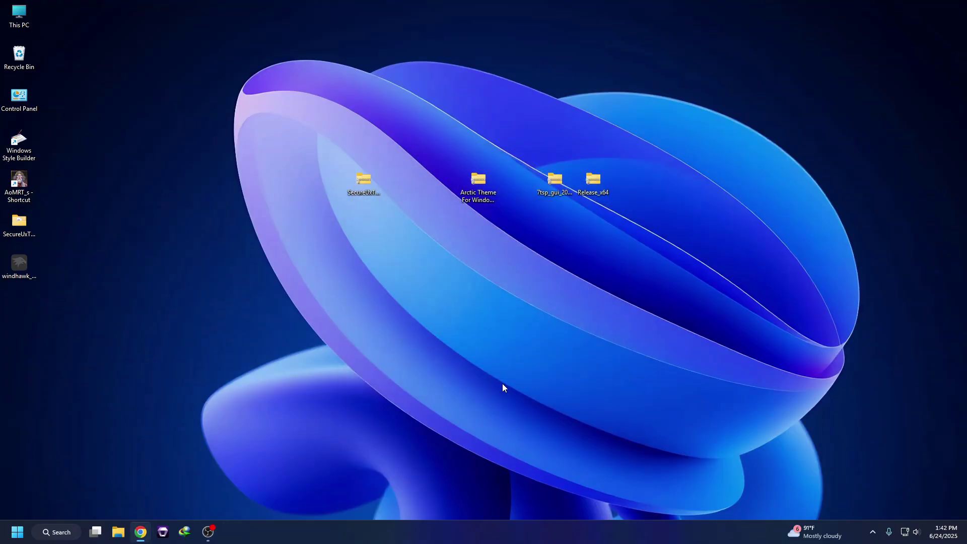
- Copy the Arctic folder and the Arctic theme file from the extracted Windows 11 Theme folder
{"action": "double_click", "coordinate": [22, 315]}
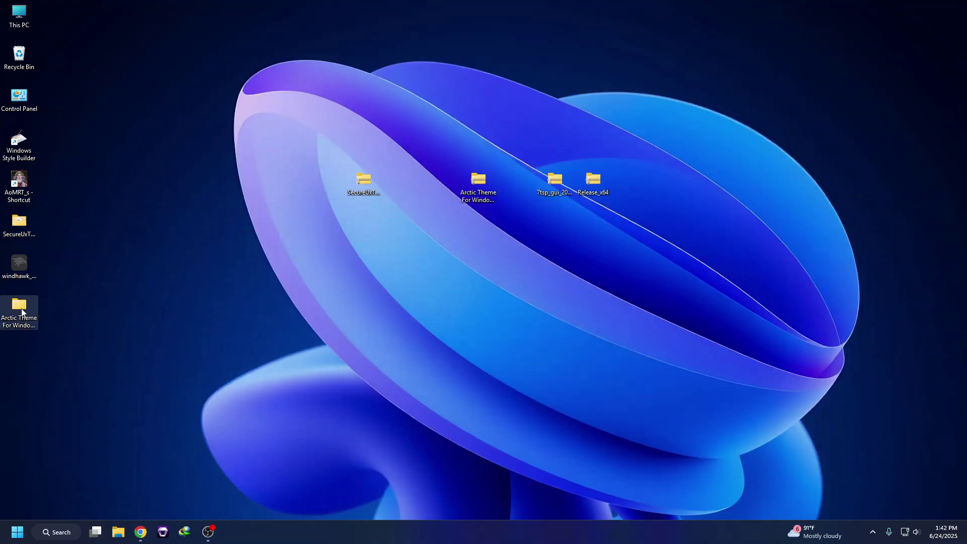
{"action": "double_click", "coordinate": [259, 154]}
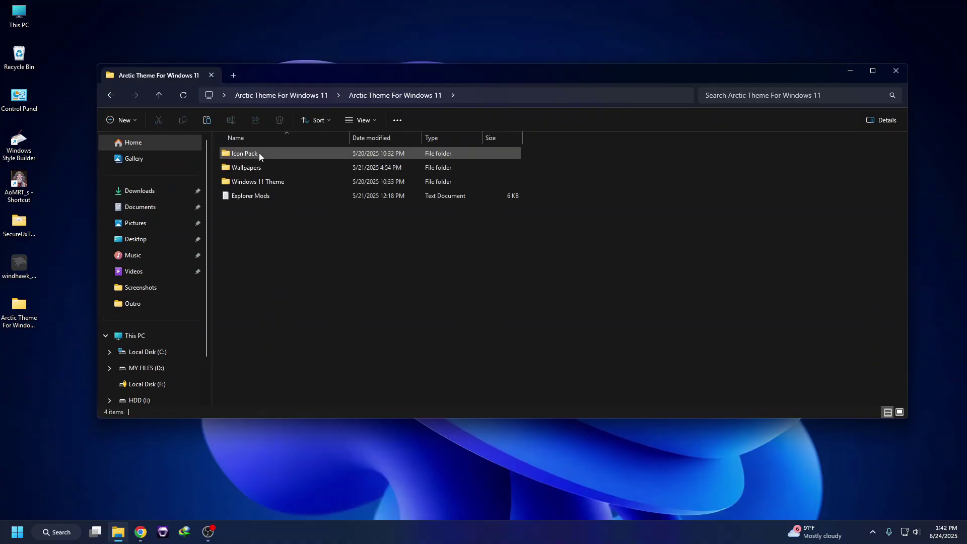
{"action": "double_click", "coordinate": [245, 182]}
{"action": "left_click_drag", "start_coordinate": [270, 181], "coordinate": [267, 153]}
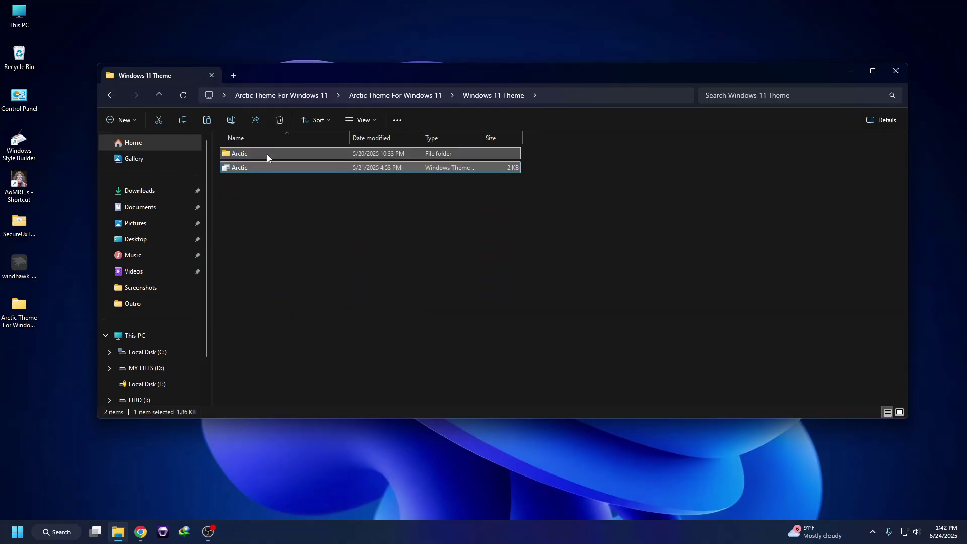
{"action": "right_click", "coordinate": [267, 153]}
{"action": "left_click", "coordinate": [308, 166]}
- Paste the copied Arctic folder and theme file into C:\Windows\Resources\Themes, granting administrator permission for all current items
{"action": "left_click", "coordinate": [152, 334]}
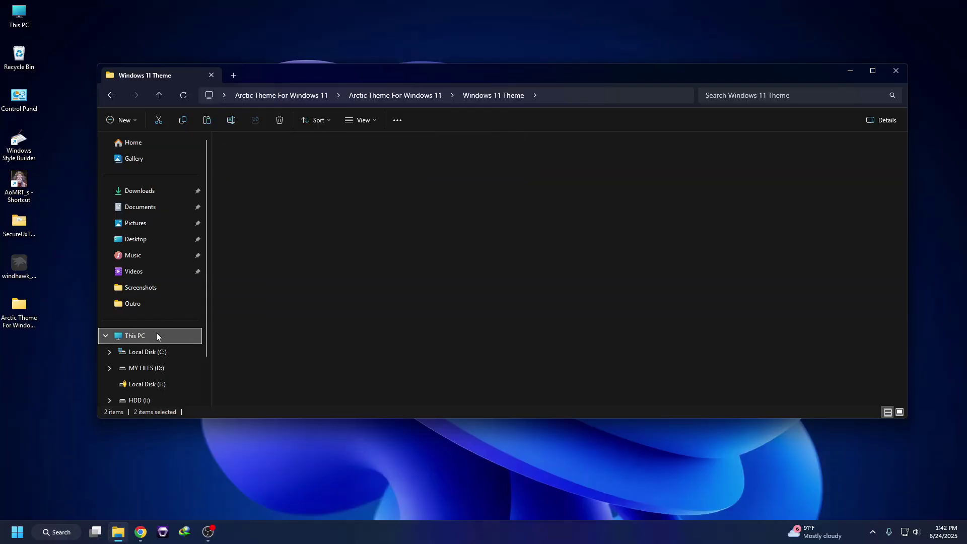
{"action": "double_click", "coordinate": [286, 165]}
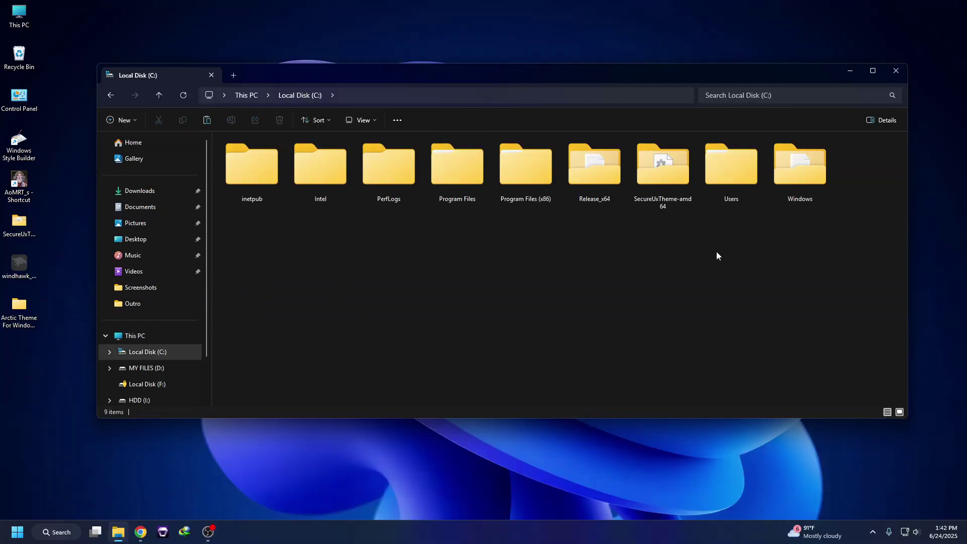
{"action": "double_click", "coordinate": [800, 187]}
{"action": "left_click", "coordinate": [361, 242]}
{"action": "key", "text": "r"}
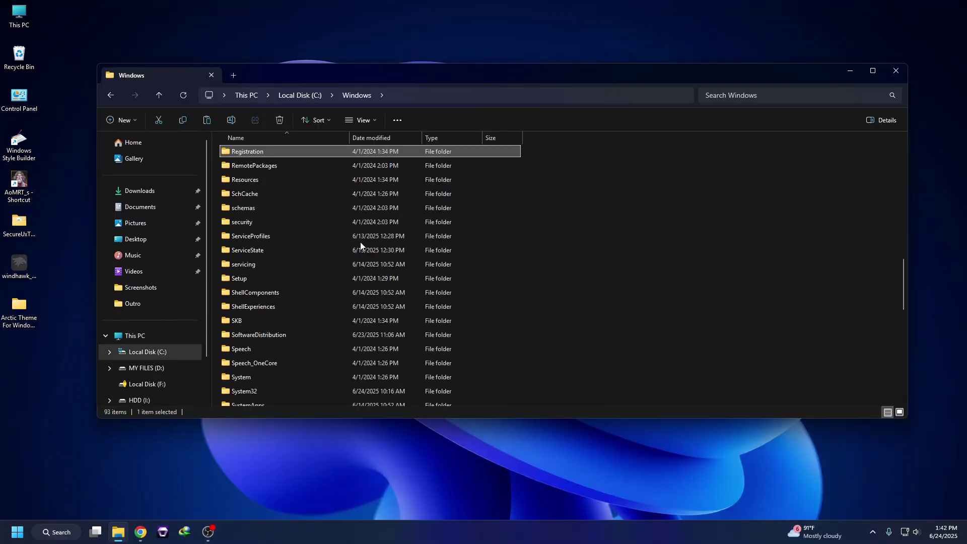
{"action": "double_click", "coordinate": [255, 180]}
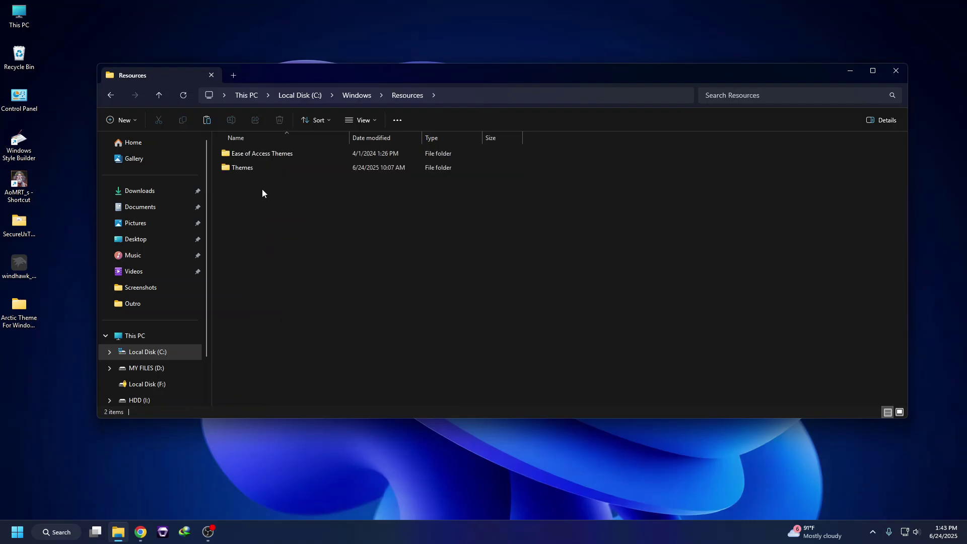
{"action": "double_click", "coordinate": [246, 169]}
{"action": "right_click", "coordinate": [600, 252]}
{"action": "left_click", "coordinate": [550, 307]}
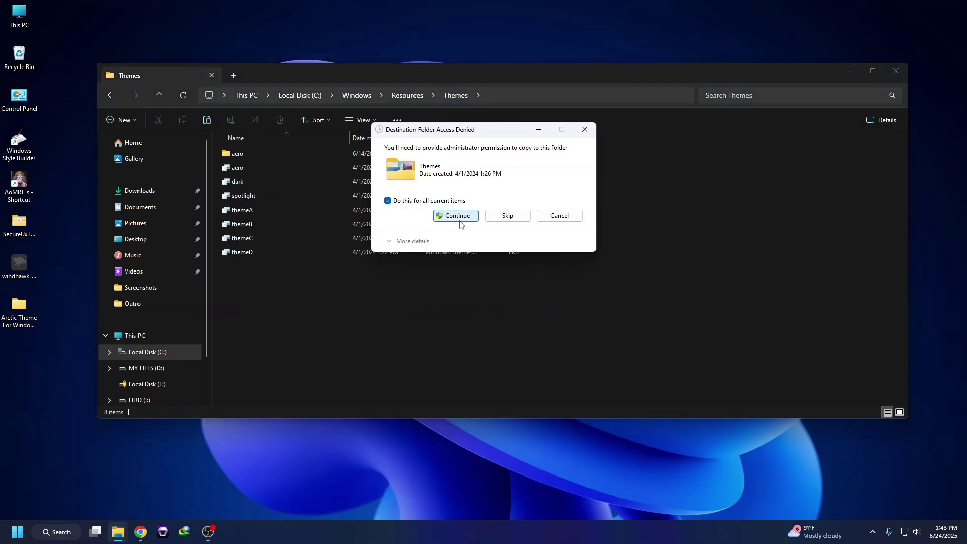
{"action": "left_click", "coordinate": [460, 218]}
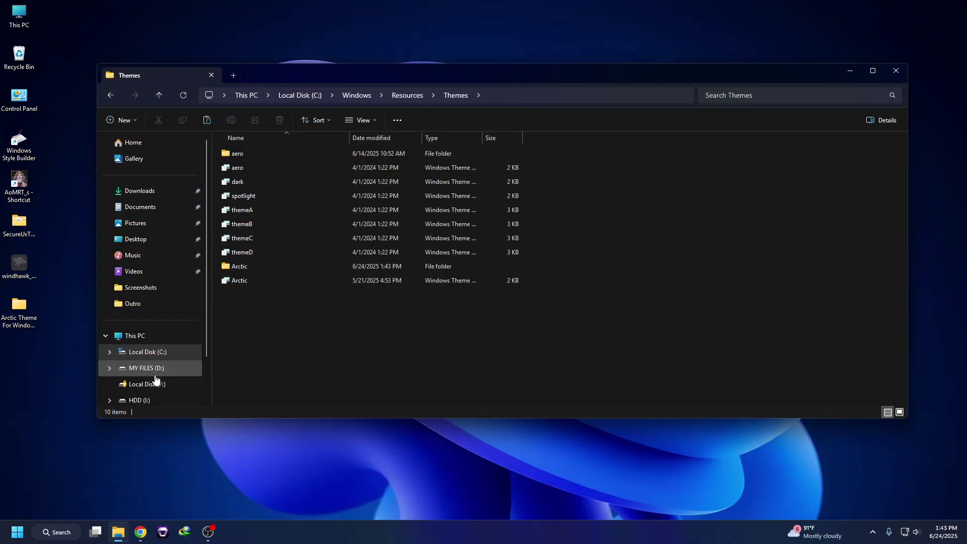
- Run ThemeTool from C:\SecureUxTheme-amd64 as administrator and accept its warranty disclaimer
{"action": "left_click", "coordinate": [146, 352]}
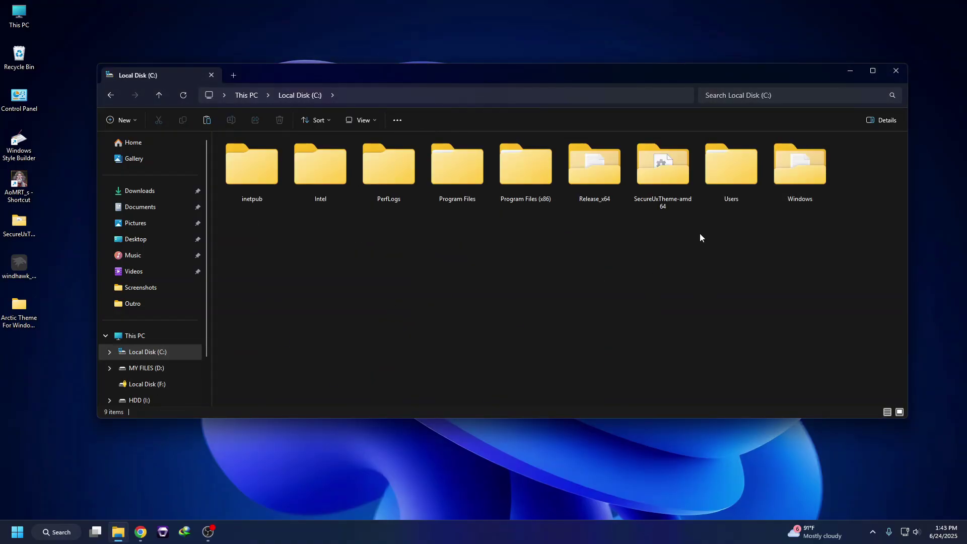
{"action": "double_click", "coordinate": [669, 187]}
{"action": "left_click", "coordinate": [249, 210]}
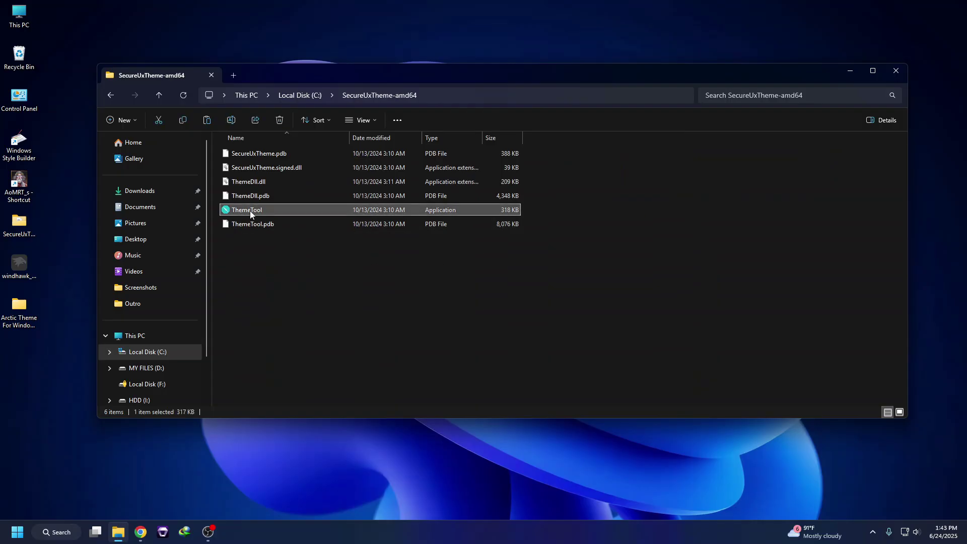
{"action": "right_click", "coordinate": [239, 214]}
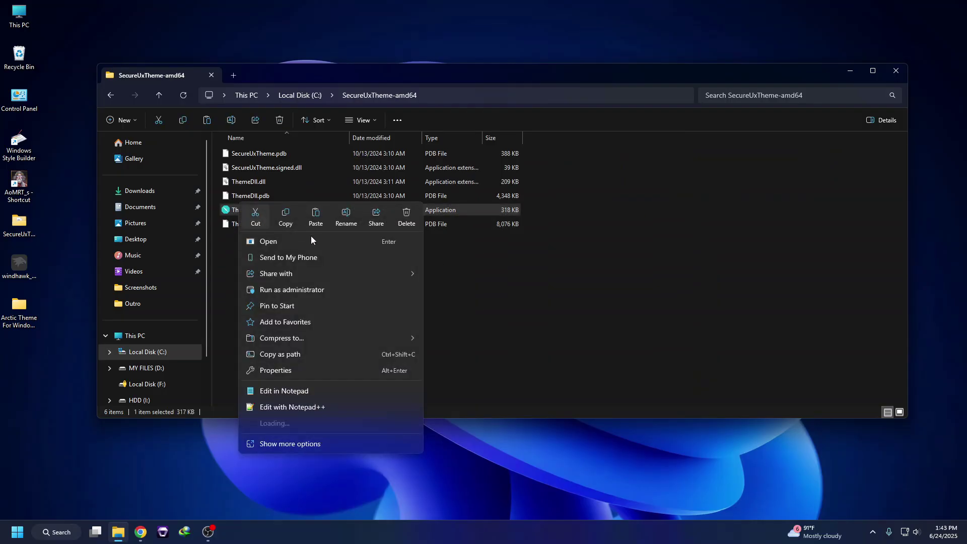
{"action": "left_click", "coordinate": [295, 290]}
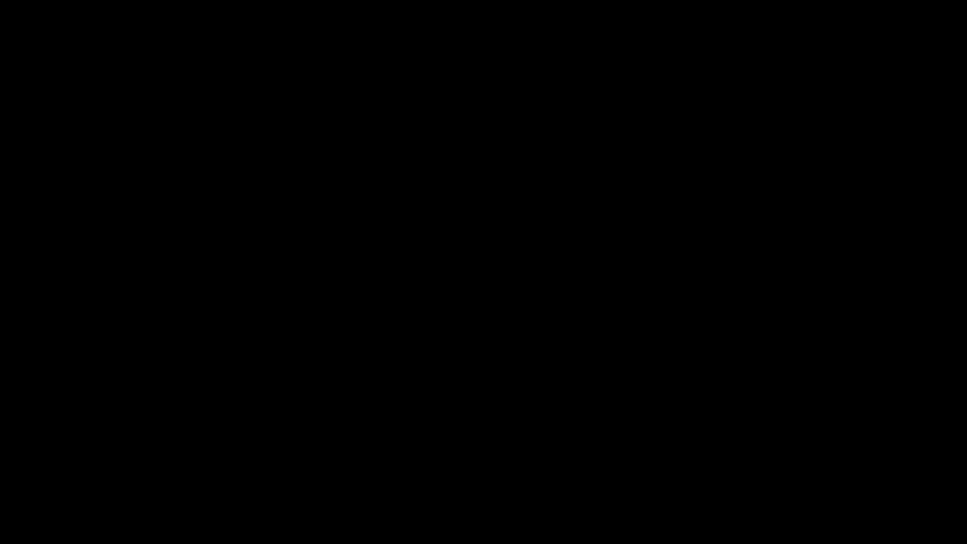
{"action": "left_click", "coordinate": [451, 352]}
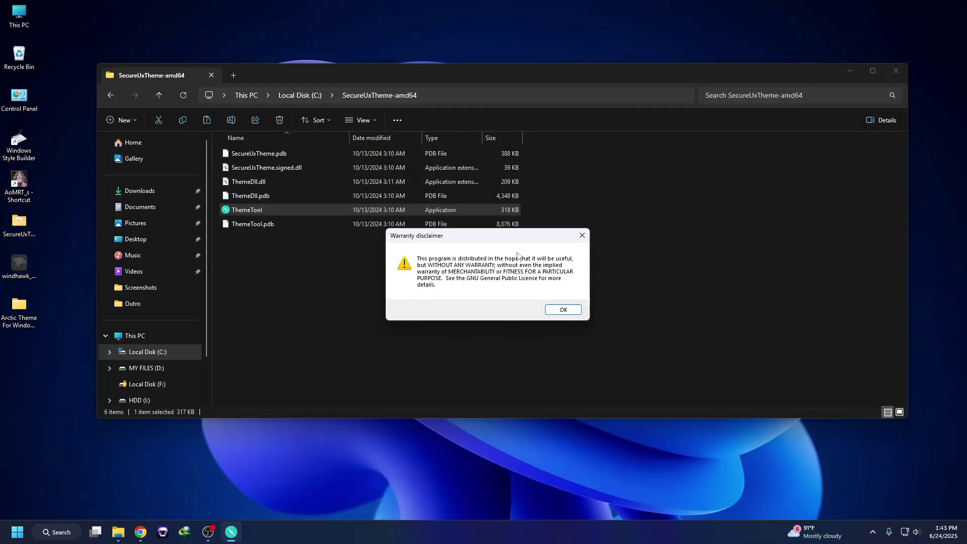
{"action": "left_click", "coordinate": [563, 313]}
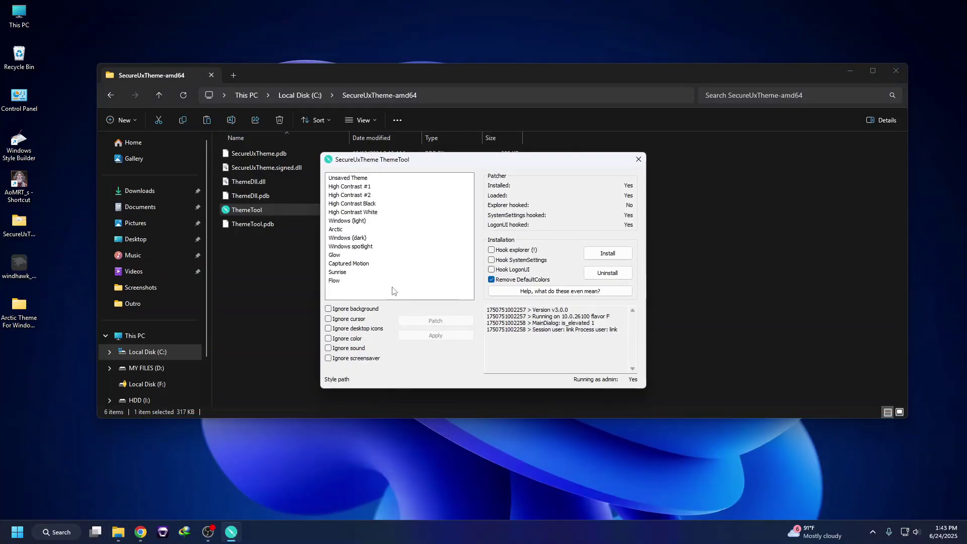
- Patch and apply the Arctic theme in ThemeTool, and close the tool
{"action": "left_click", "coordinate": [344, 229]}
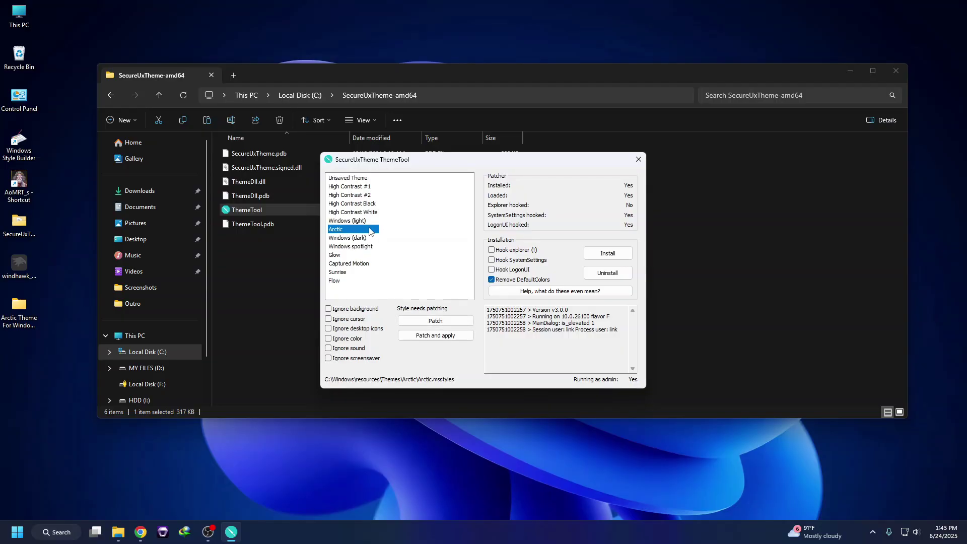
{"action": "left_click", "coordinate": [436, 336]}
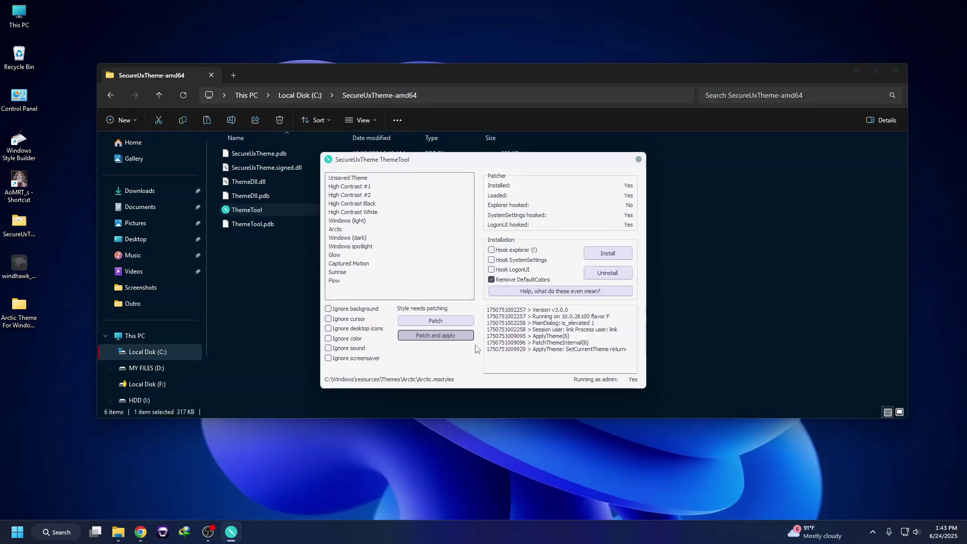
{"action": "left_click", "coordinate": [638, 159]}
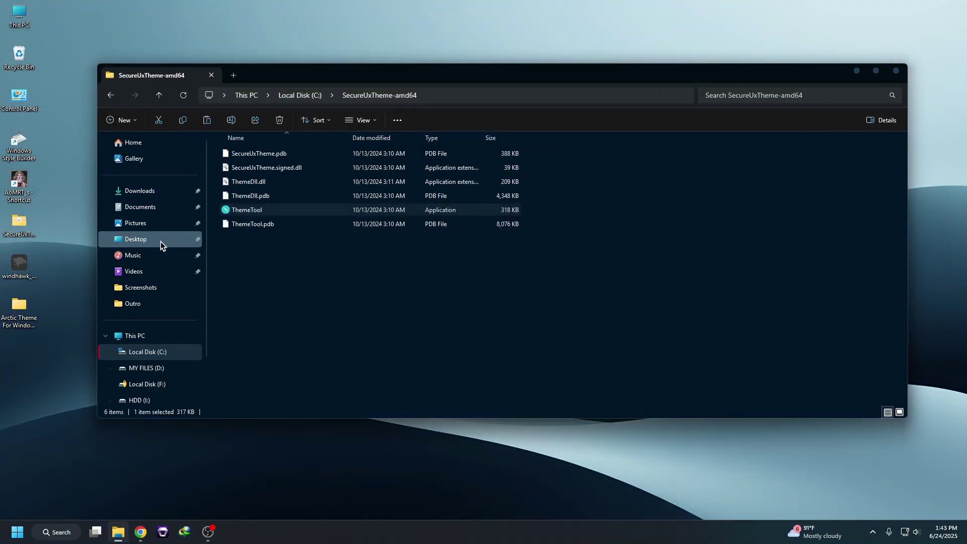
- Examine how the This PC window looks with the applied theme, and close it
{"action": "left_click", "coordinate": [141, 343]}
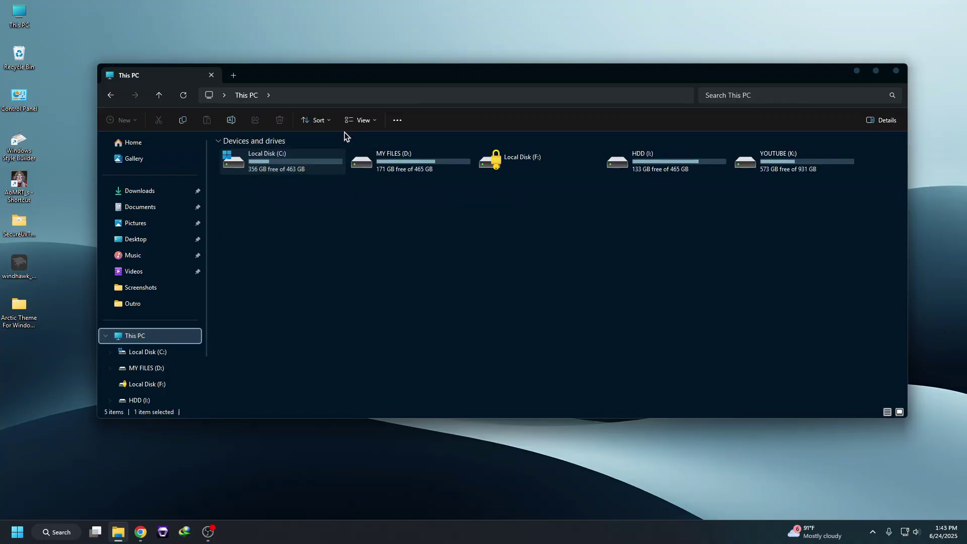
{"action": "left_click_drag", "start_coordinate": [362, 77], "coordinate": [349, 95]}
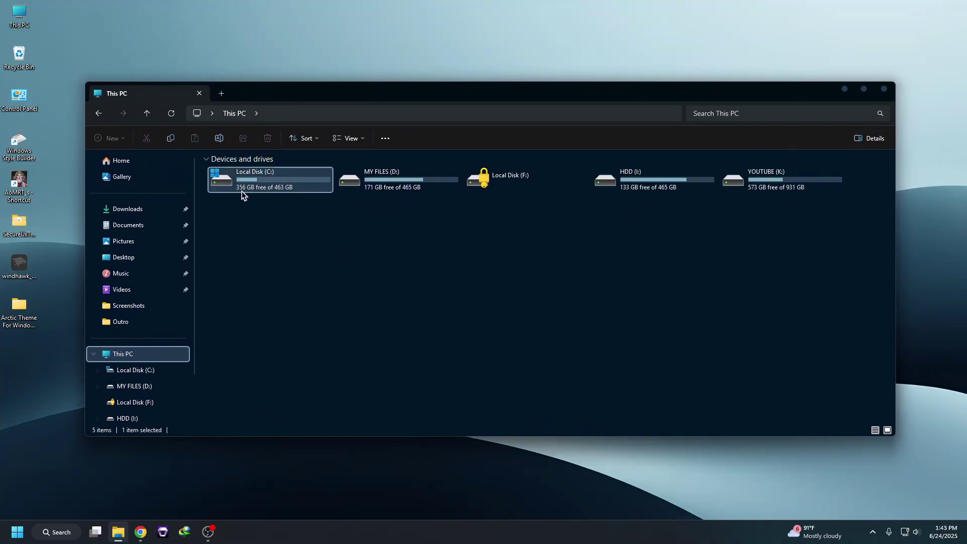
{"action": "left_click", "coordinate": [887, 87]}
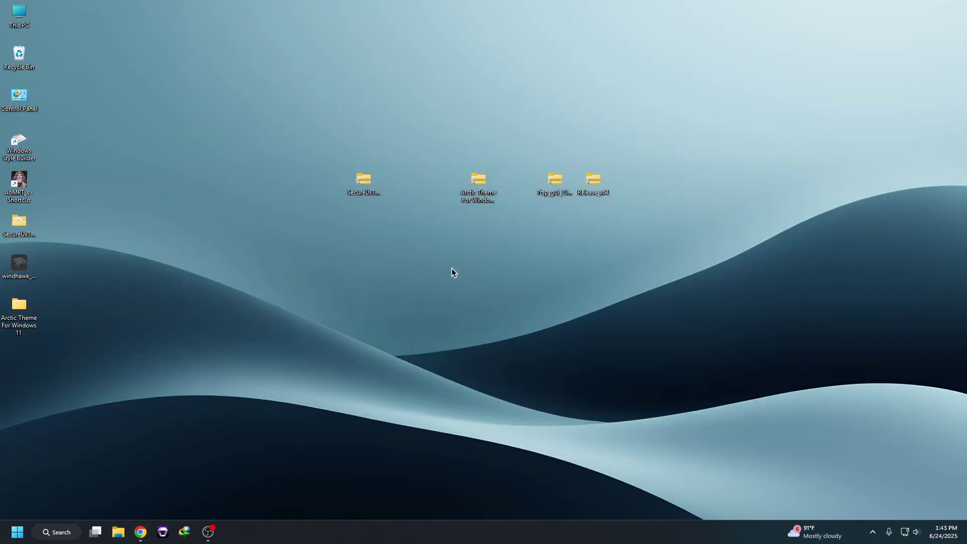
- Extract the 7tsp_gui_2019_edition archive on the desktop into a folder of the same name with WinRAR
{"action": "right_click", "coordinate": [556, 190]}
{"action": "mouse_move", "coordinate": [588, 418]}
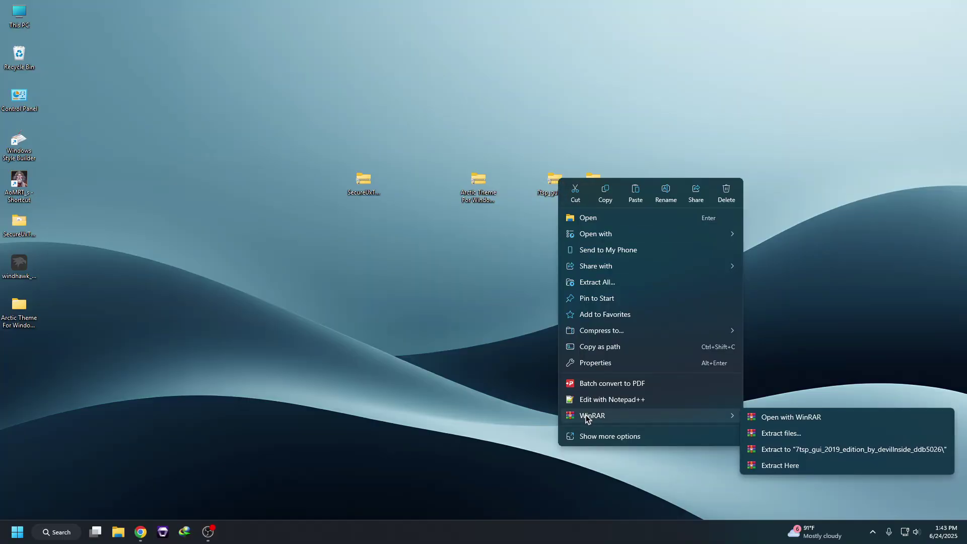
{"action": "left_click", "coordinate": [778, 433]}
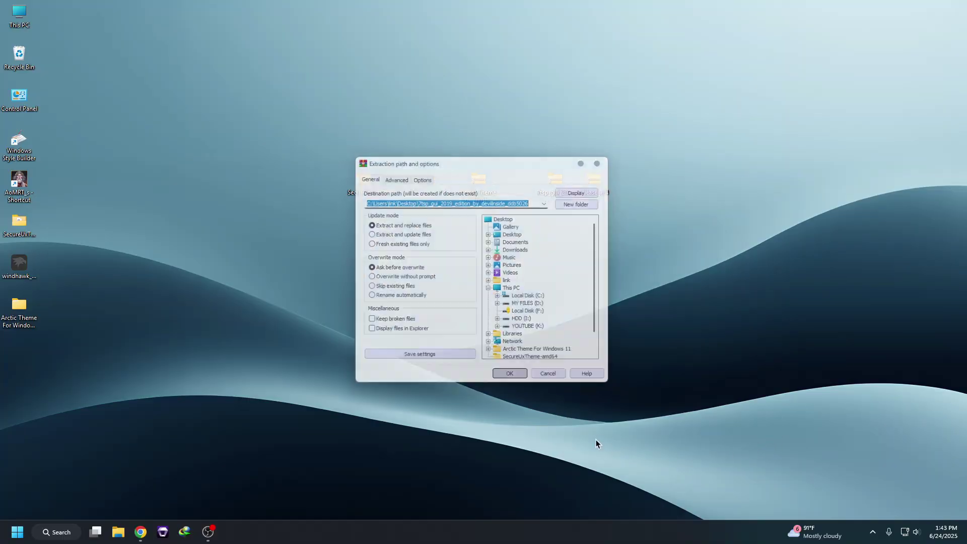
{"action": "left_click", "coordinate": [511, 382]}
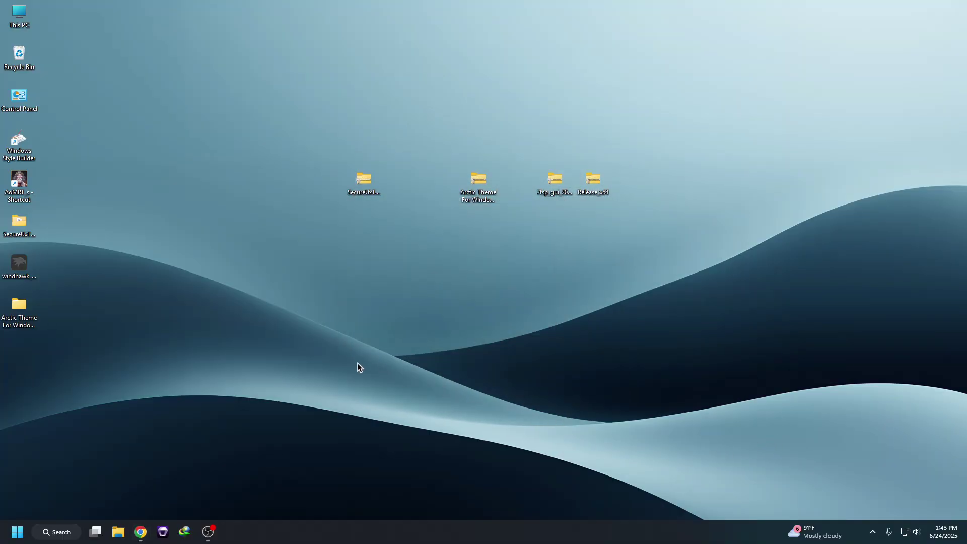
- Open the extracted 7tsp folder and rename the 7tsp GUI v0.6(2019) file so its extension is .exe
{"action": "left_click", "coordinate": [22, 352]}
{"action": "left_click", "coordinate": [275, 154]}
{"action": "right_click", "coordinate": [283, 155]}
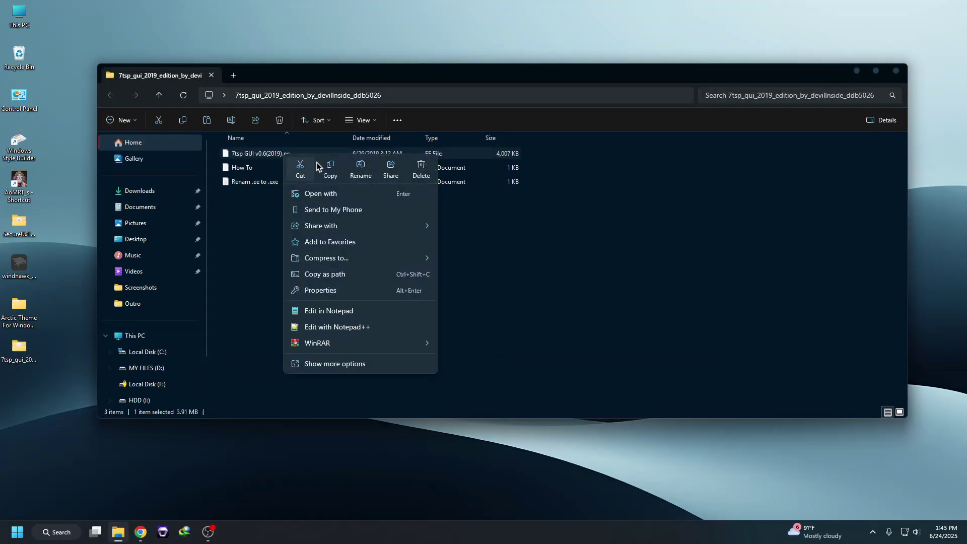
{"action": "left_click", "coordinate": [360, 169]}
{"action": "left_click", "coordinate": [287, 154]}
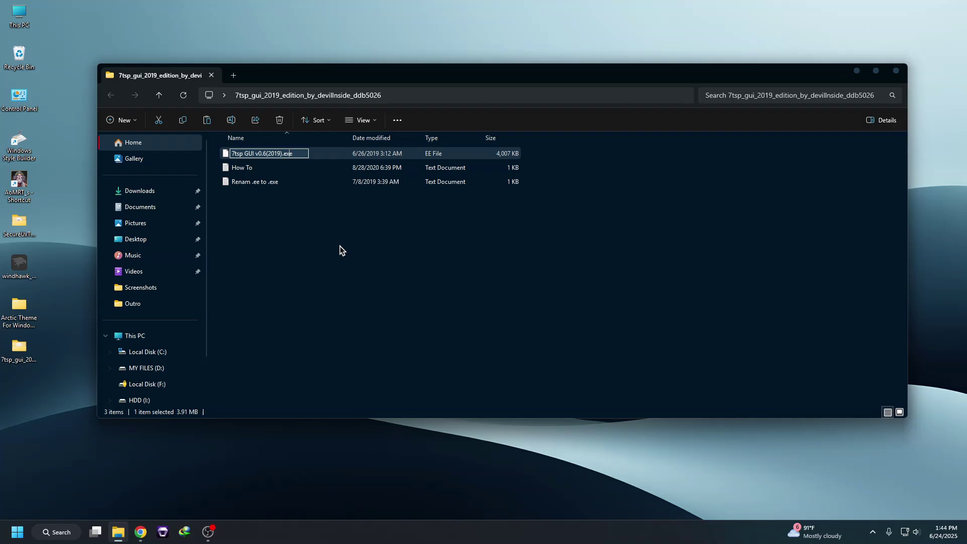
{"action": "key", "text": "Return"}
{"action": "left_click", "coordinate": [529, 269]}
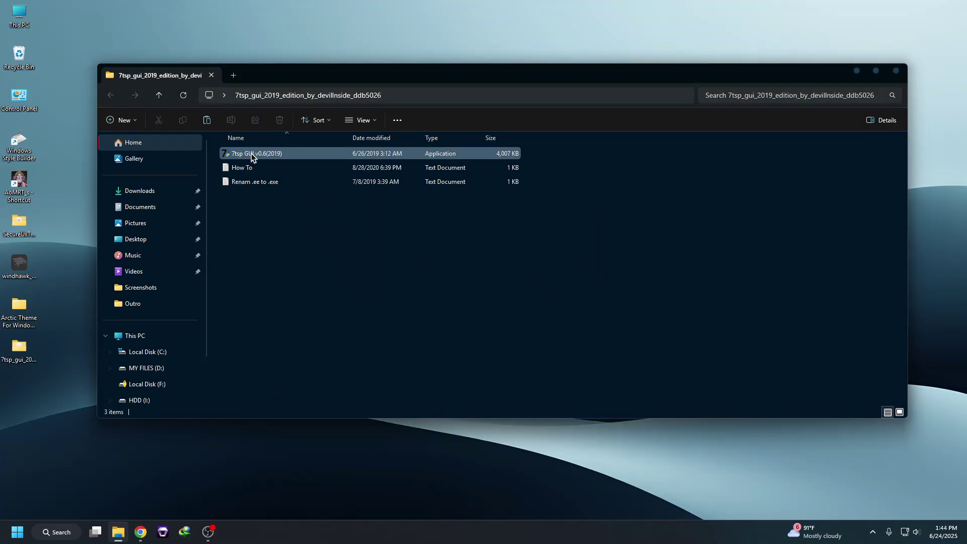
- Run the renamed 7tsp GUI v0.6(2019) application as administrator
{"action": "right_click", "coordinate": [237, 156]}
{"action": "left_click", "coordinate": [294, 246]}
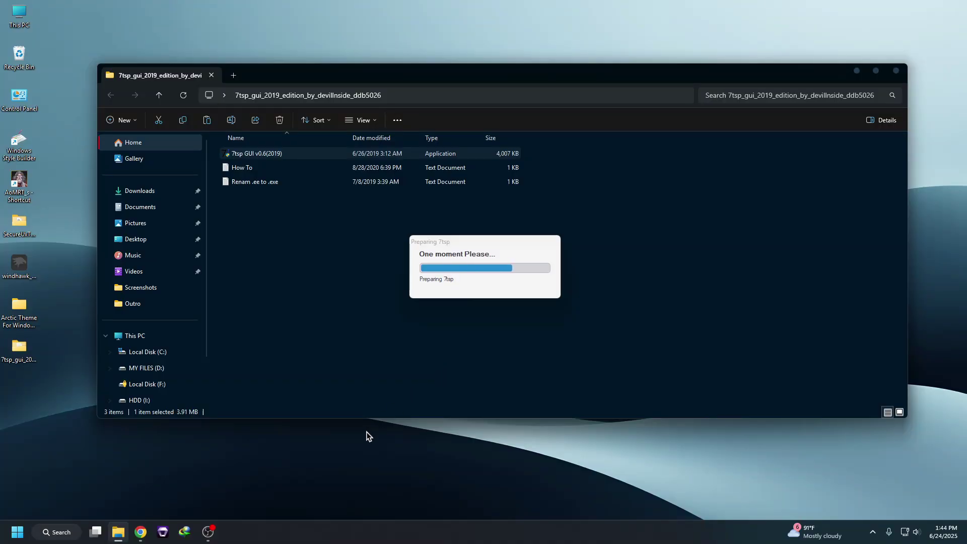
{"action": "left_click", "coordinate": [208, 532]}
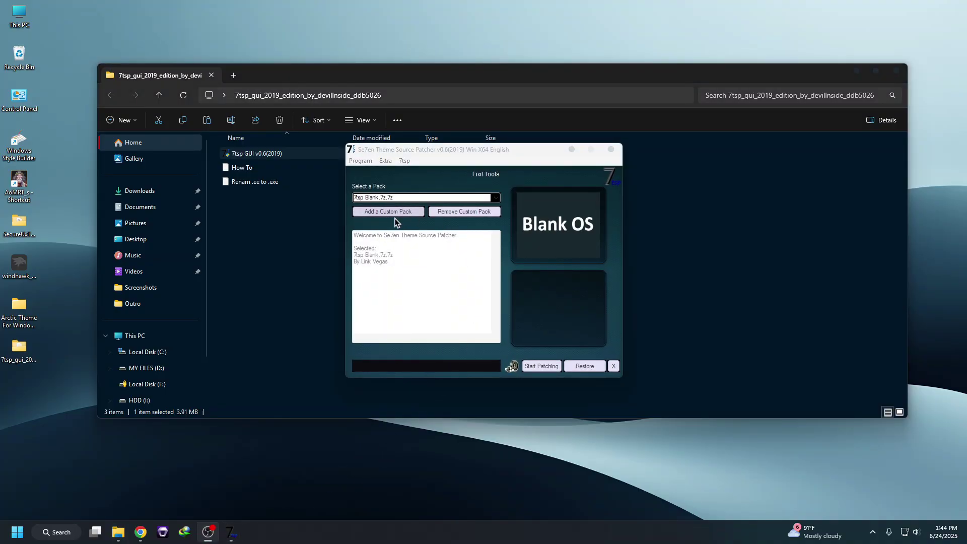
- Add the custom pack 7tsp Arctic Icon Pack.7z from the Icon Pack folder inside Arctic Theme For Windows 11
{"action": "left_click", "coordinate": [382, 214]}
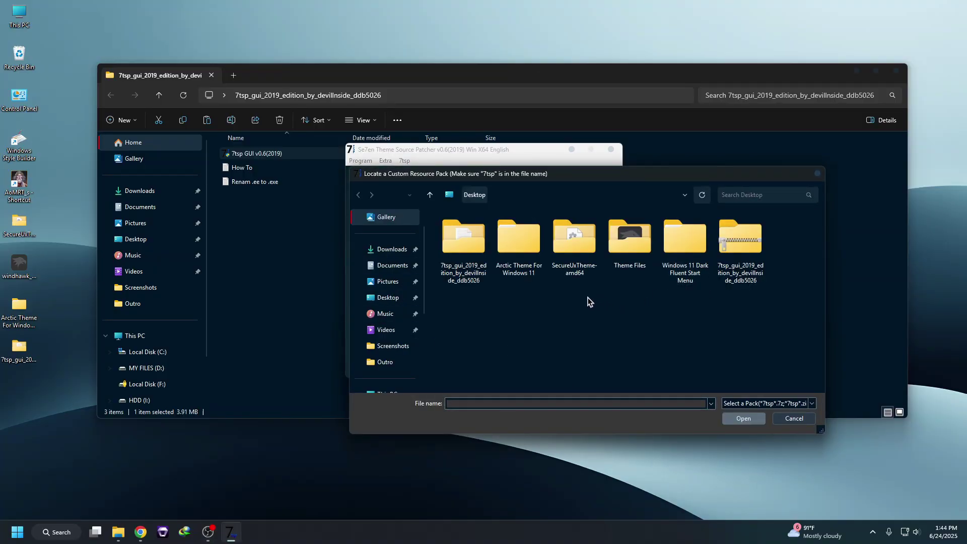
{"action": "double_click", "coordinate": [518, 249]}
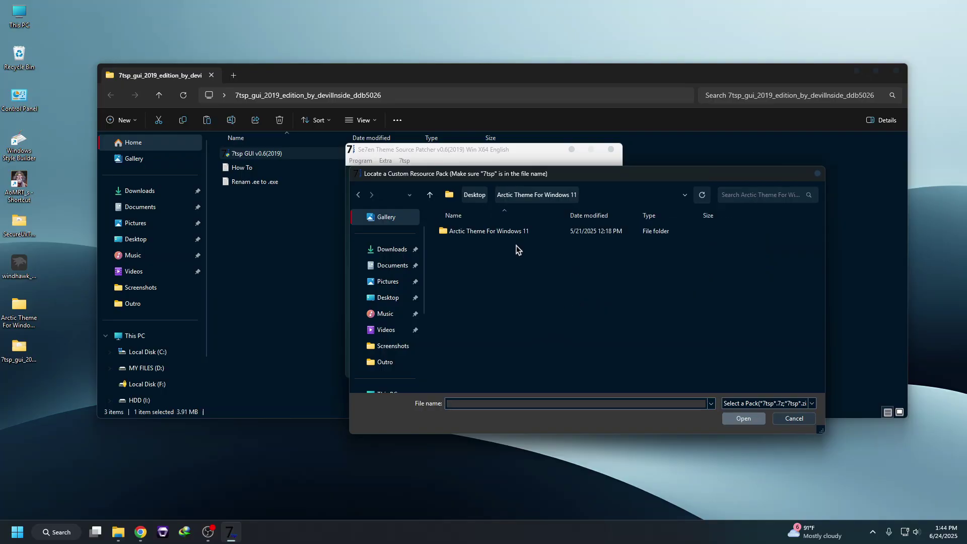
{"action": "double_click", "coordinate": [483, 232]}
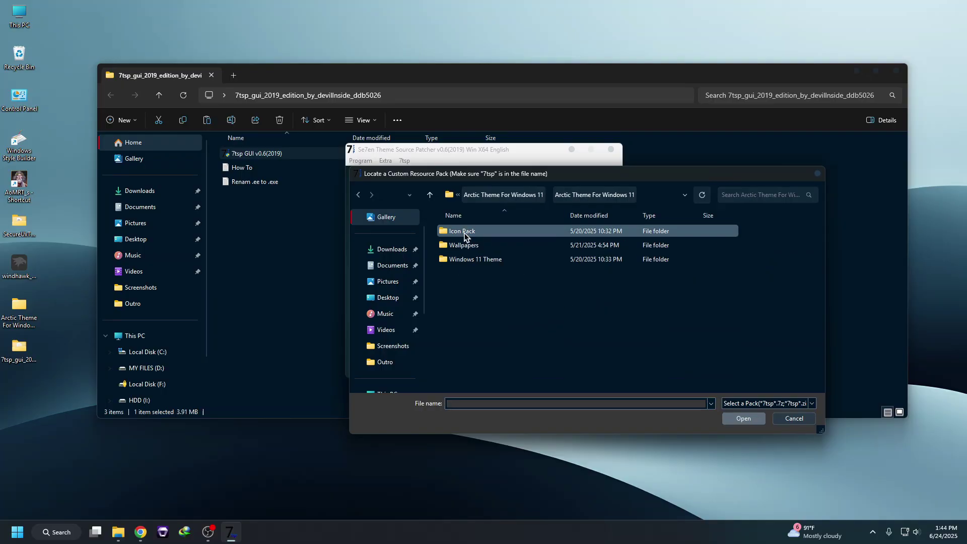
{"action": "double_click", "coordinate": [463, 233]}
{"action": "double_click", "coordinate": [463, 233]}
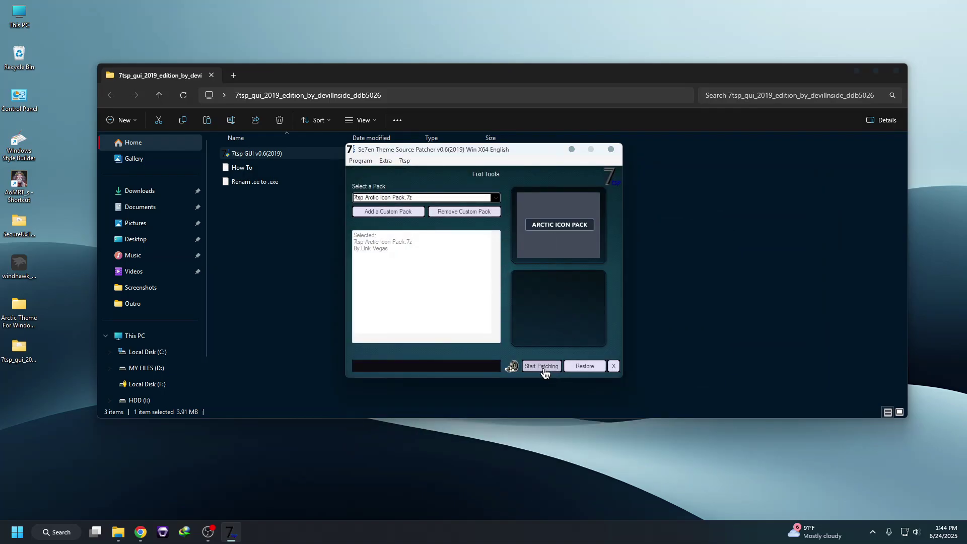
- Patch the system with the Arctic icon pack, keeping restore point creation enabled, and reboot Windows
{"action": "left_click", "coordinate": [535, 367]}
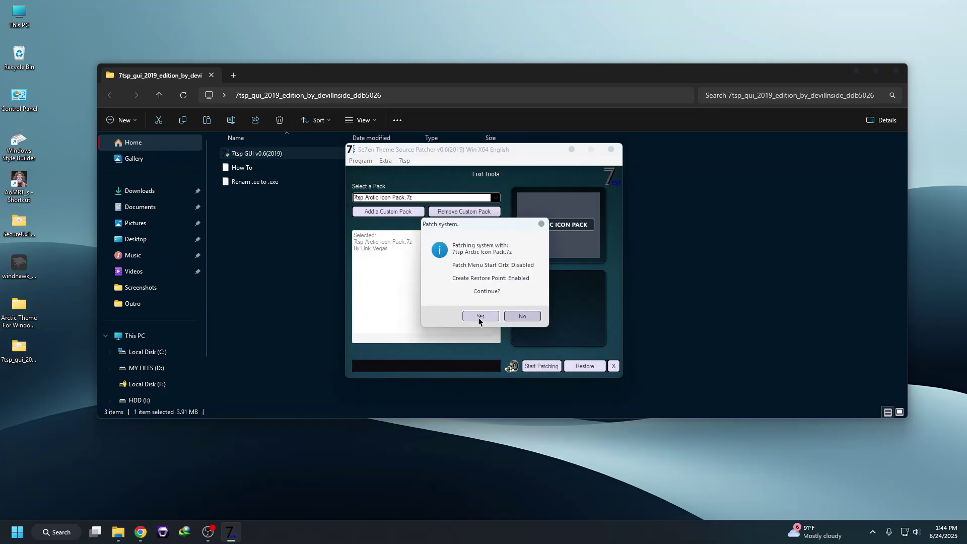
{"action": "left_click", "coordinate": [479, 314]}
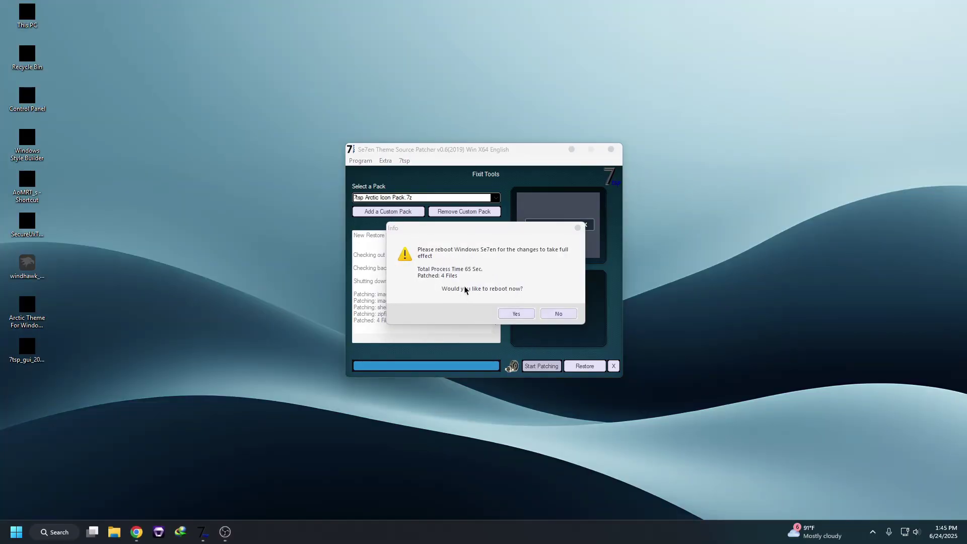
{"action": "left_click", "coordinate": [514, 314]}
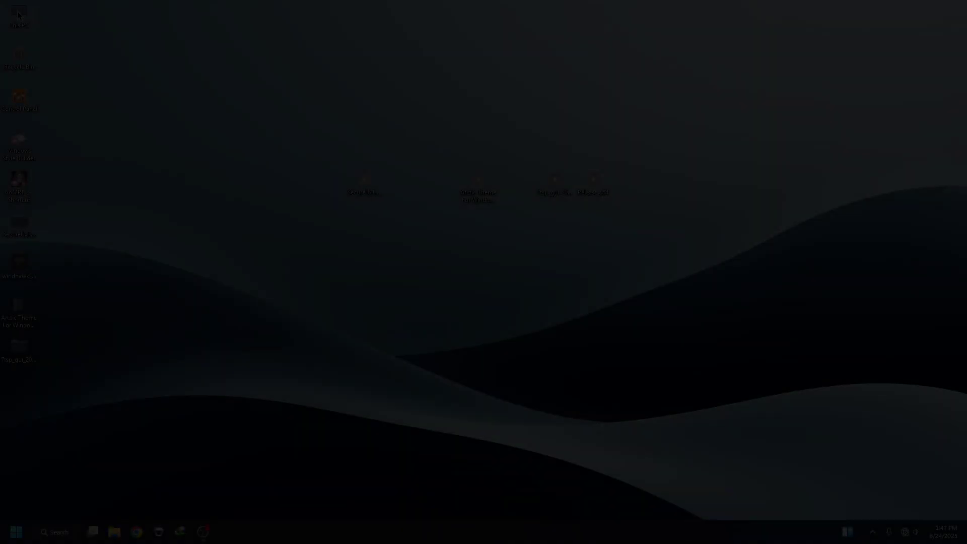
- Examine the patched icons in This PC and on Local Disk (C:)
{"action": "double_click", "coordinate": [18, 16]}
{"action": "double_click", "coordinate": [312, 159]}
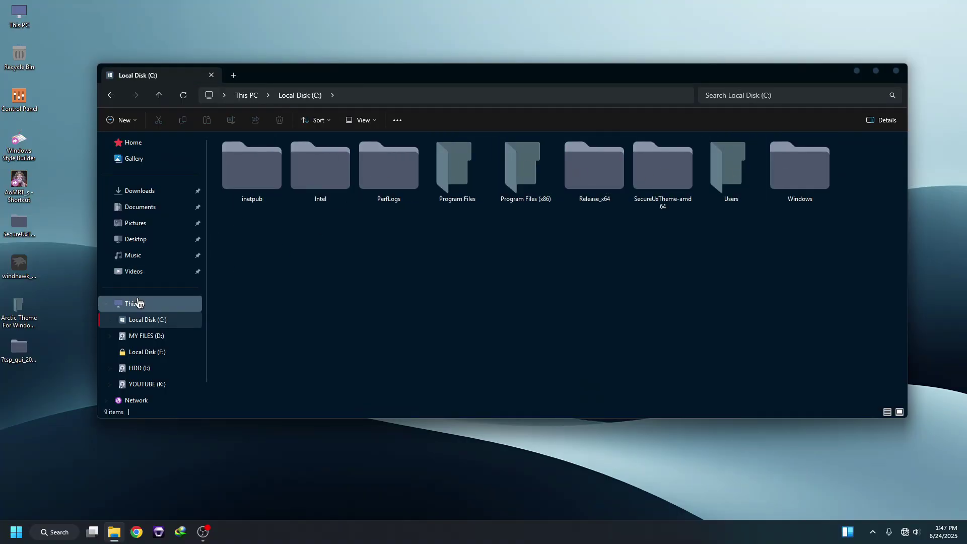
{"action": "left_click", "coordinate": [137, 302]}
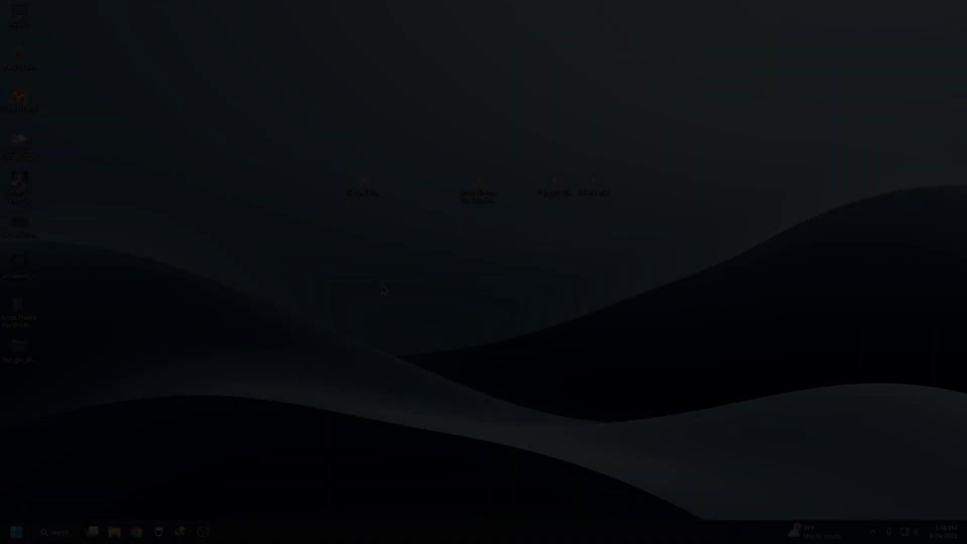
- Inspect the look of the This PC window and close it
{"action": "double_click", "coordinate": [18, 15]}
{"action": "left_click_drag", "start_coordinate": [416, 80], "coordinate": [423, 60]}
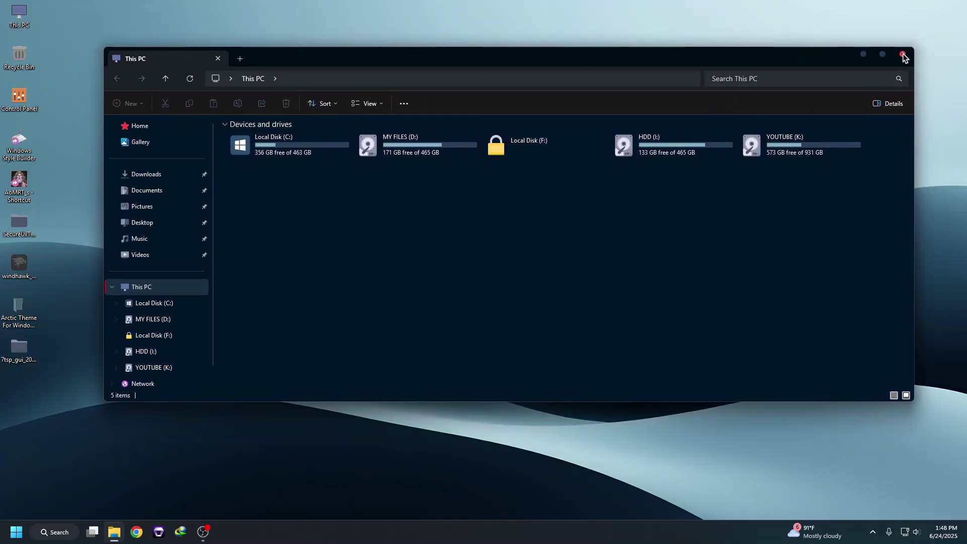
{"action": "left_click", "coordinate": [902, 55]}
- Install Windhawk v1.6.1 in English as a standard installation with both shortcuts in C:\Program Files\Windhawk, and open it on completion
{"action": "double_click", "coordinate": [20, 267]}
{"action": "left_click", "coordinate": [488, 287]}
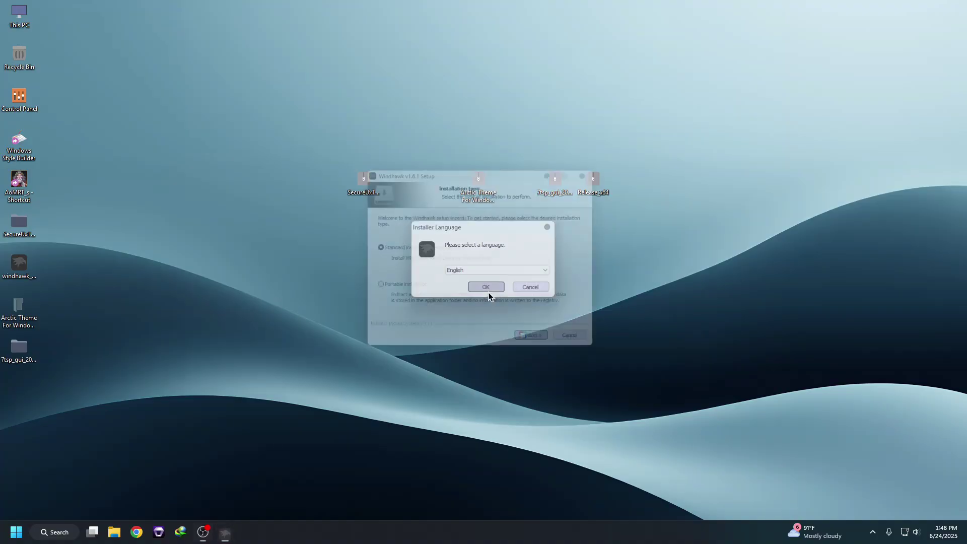
{"action": "left_click", "coordinate": [539, 346]}
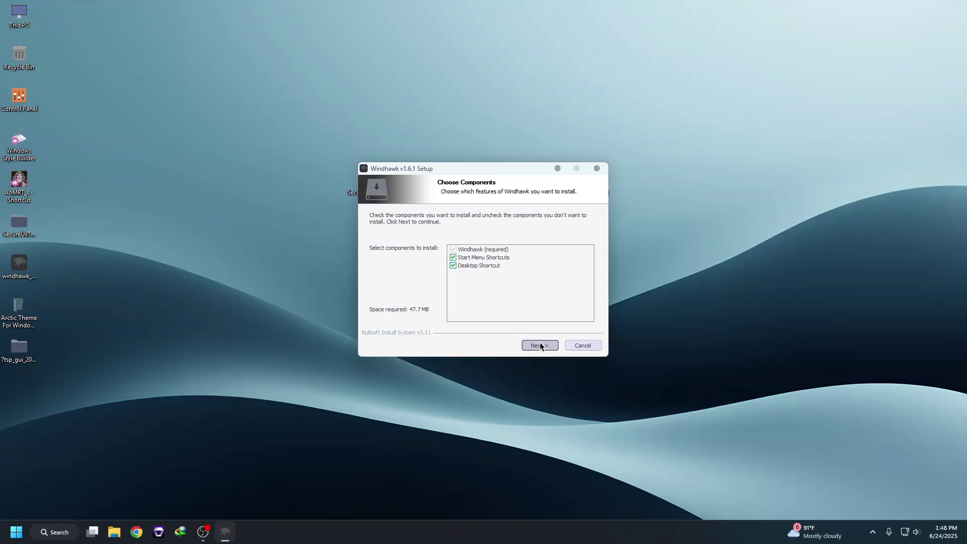
{"action": "left_click", "coordinate": [538, 346]}
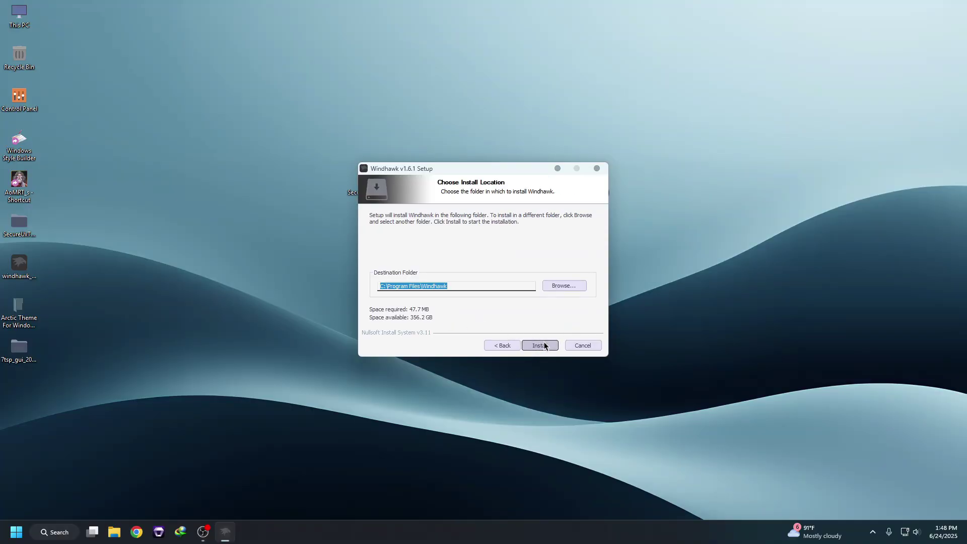
{"action": "left_click", "coordinate": [547, 345]}
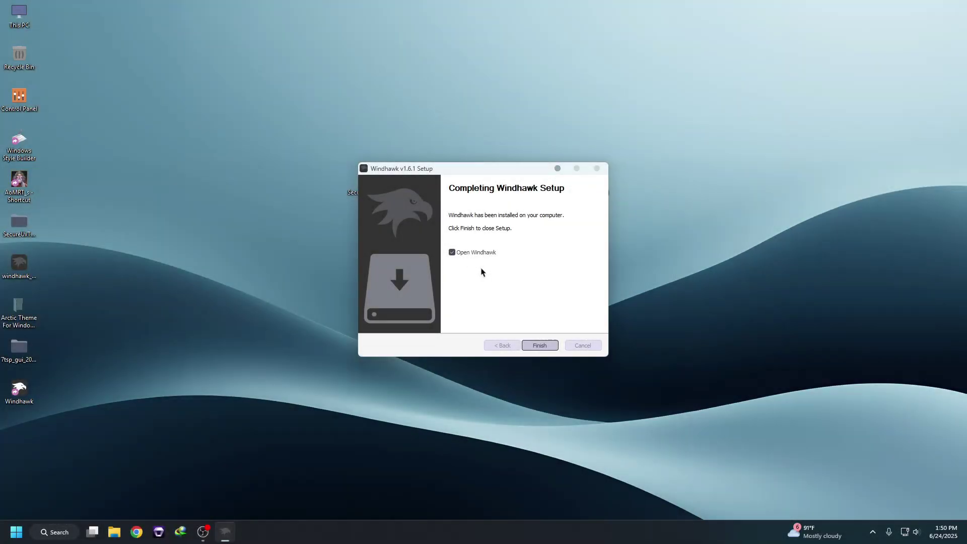
{"action": "left_click", "coordinate": [539, 345]}
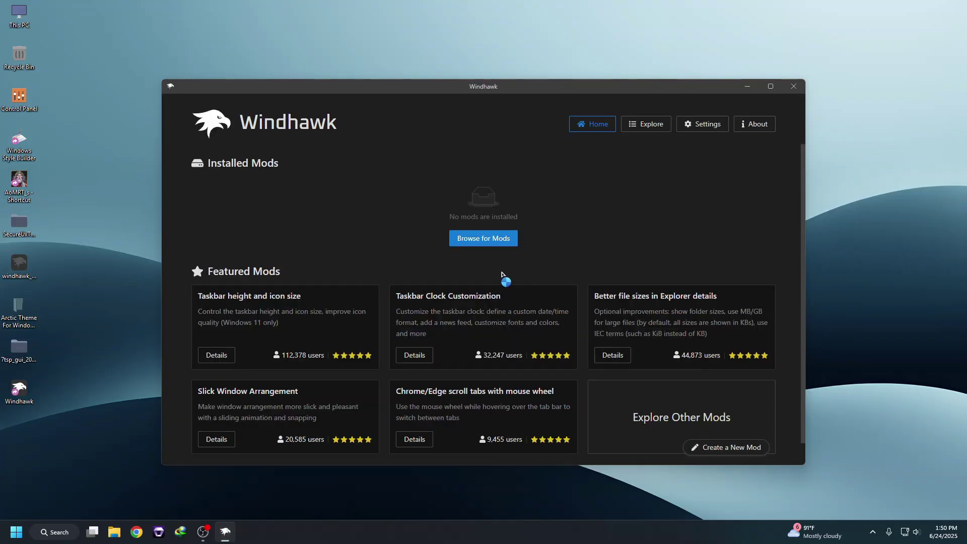
- Search the Windhawk mods for explorer and install Windows 11 File Explorer Styler, accepting the risk
{"action": "left_click", "coordinate": [501, 241]}
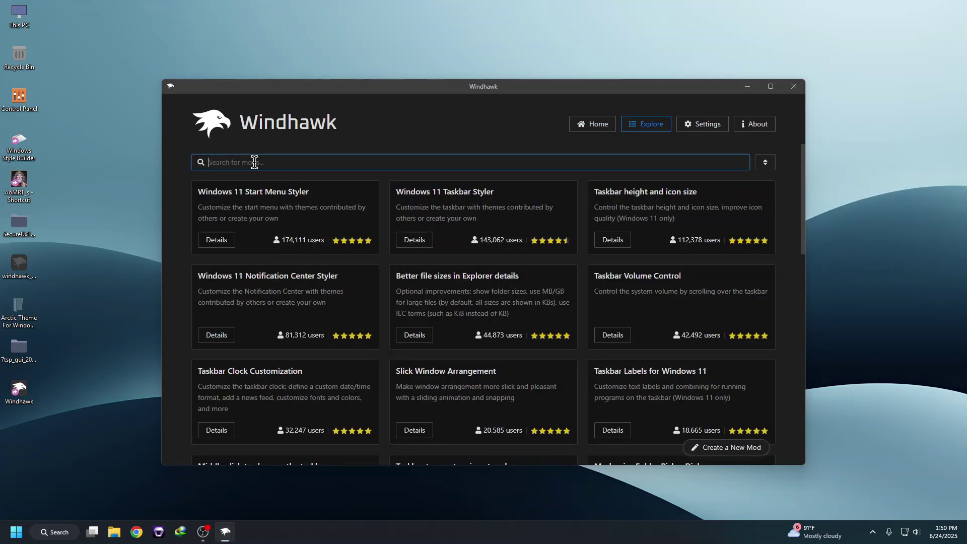
{"action": "type", "text": "ex"}
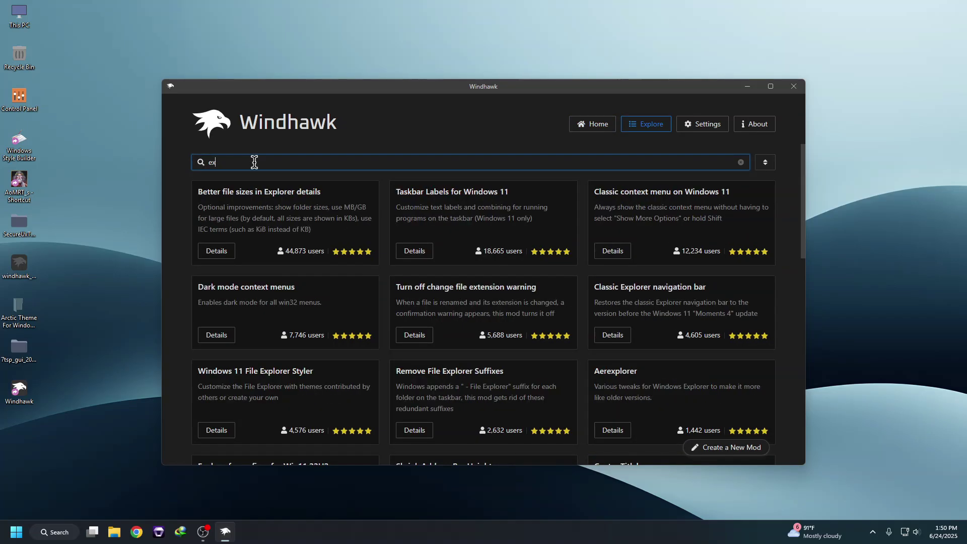
{"action": "type", "text": "plorer"}
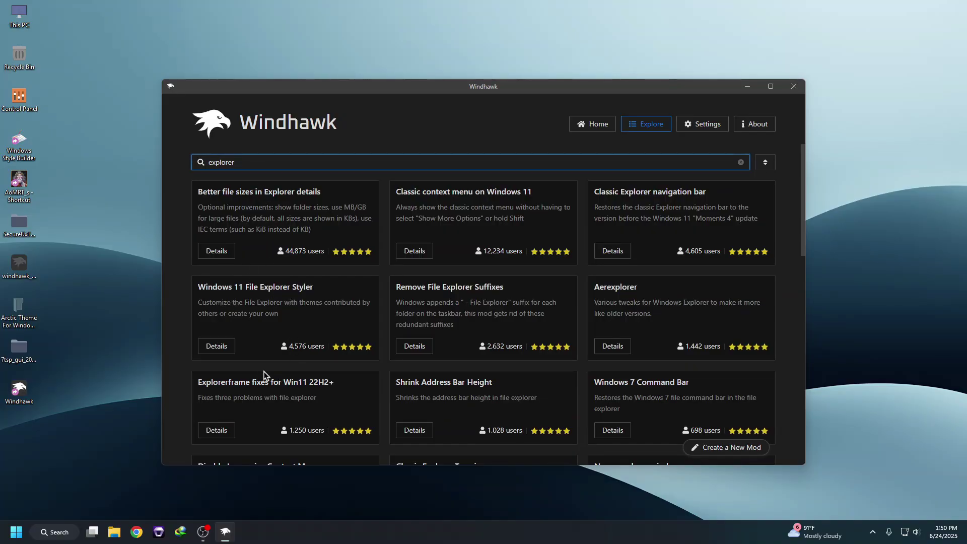
{"action": "left_click", "coordinate": [218, 347]}
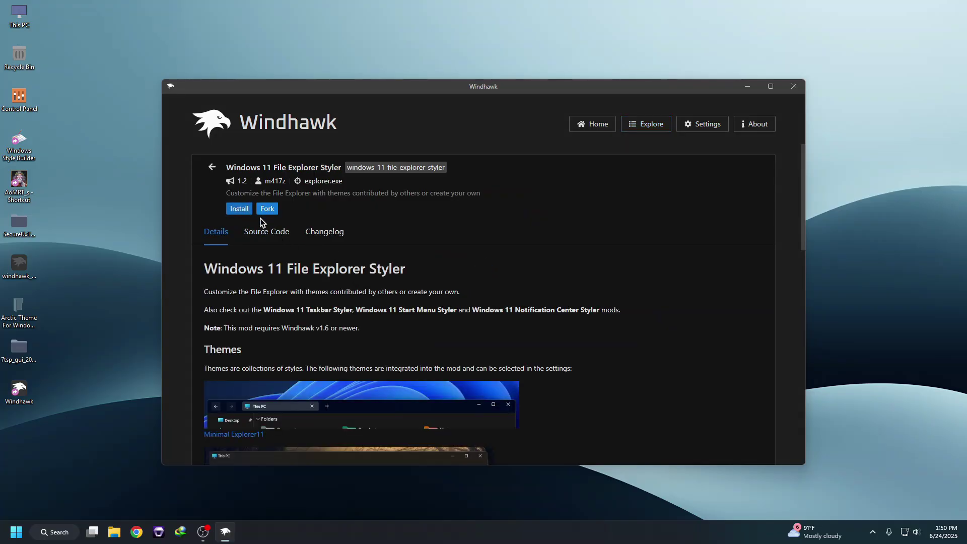
{"action": "left_click", "coordinate": [250, 211]}
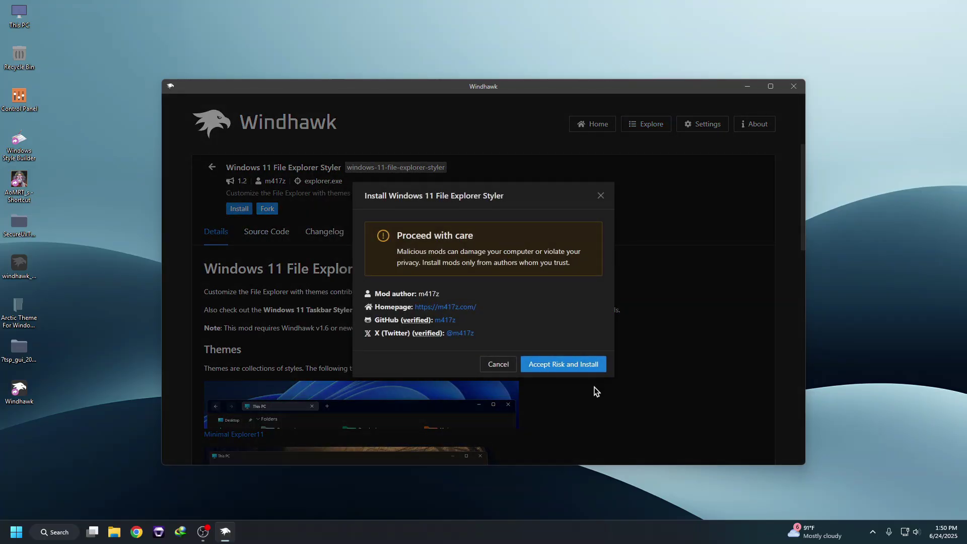
{"action": "left_click", "coordinate": [559, 370]}
- Copy the entire contents of Explorer Mods.txt from the Arctic Theme For Windows 11 folder, and close the file and folder
{"action": "left_click_drag", "start_coordinate": [531, 102], "coordinate": [517, 240]}
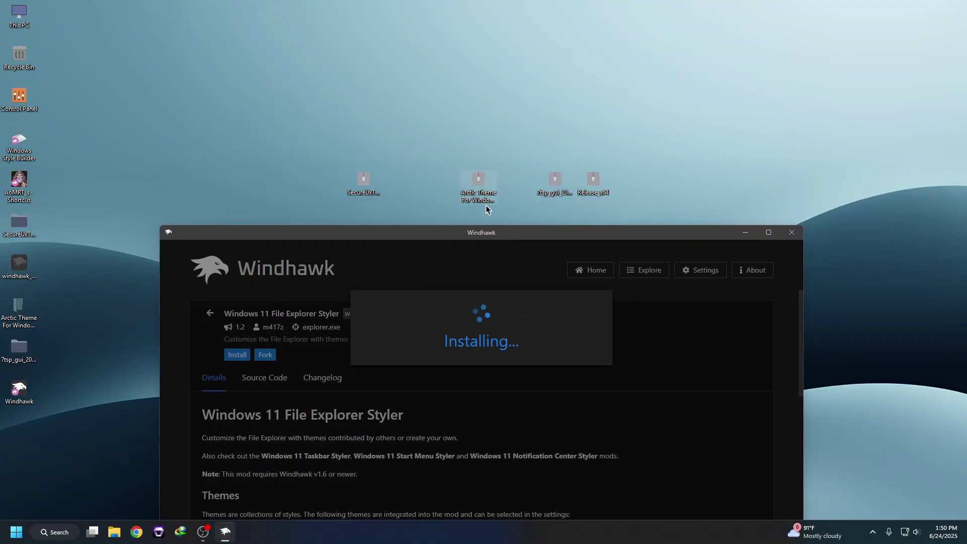
{"action": "left_click_drag", "start_coordinate": [497, 237], "coordinate": [483, 299]}
{"action": "double_click", "coordinate": [27, 307]}
{"action": "double_click", "coordinate": [304, 140]}
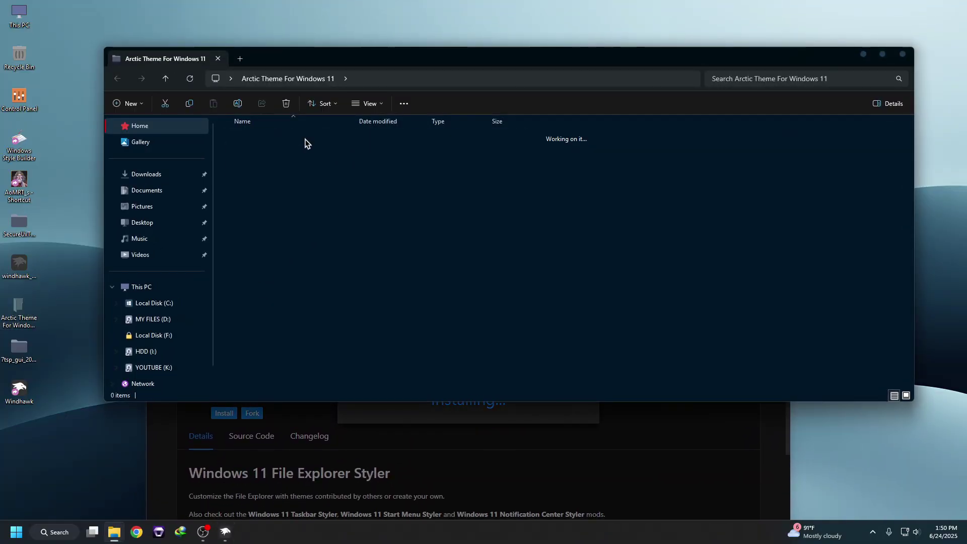
{"action": "double_click", "coordinate": [233, 181]}
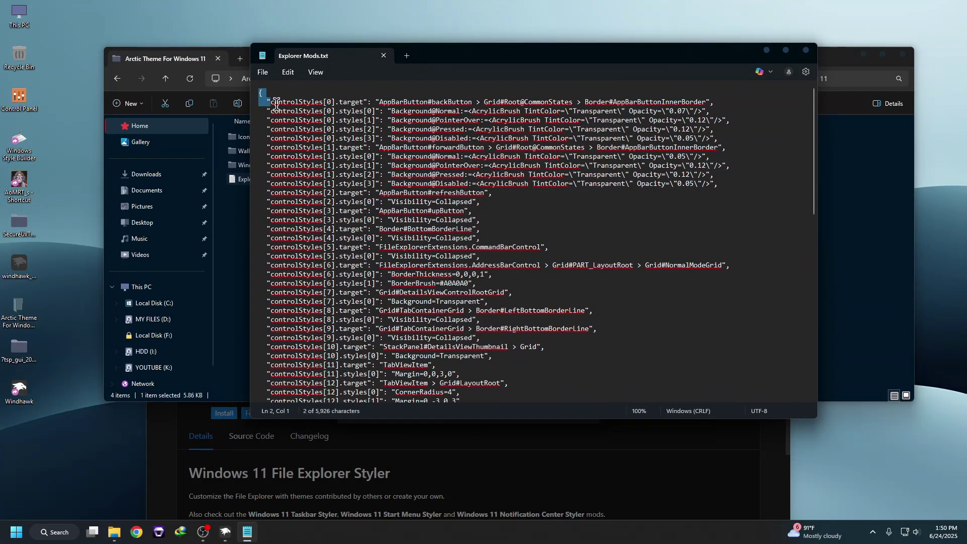
{"action": "key", "text": "ctrl+a"}
{"action": "right_click", "coordinate": [364, 150]}
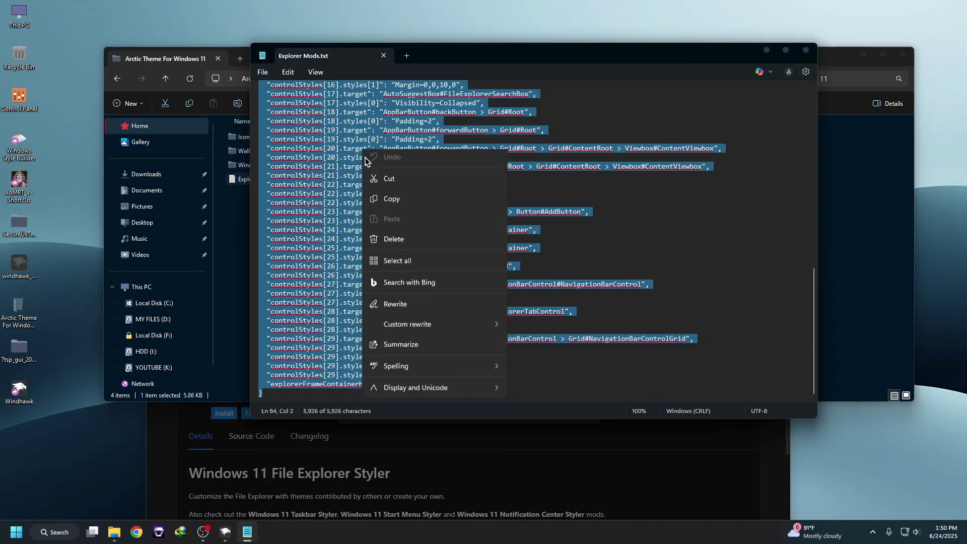
{"action": "left_click", "coordinate": [388, 203]}
{"action": "left_click", "coordinate": [806, 50]}
{"action": "left_click", "coordinate": [903, 53]}
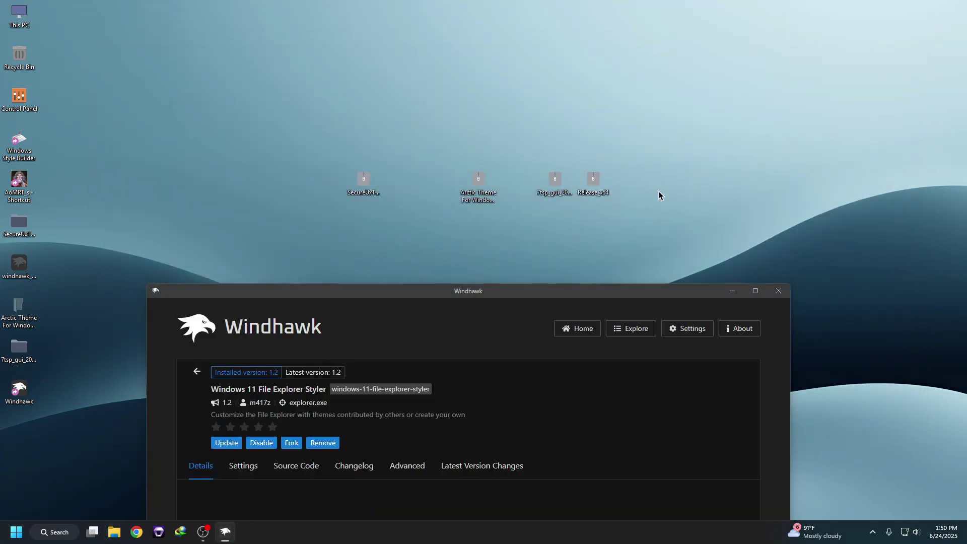
- Replace the advanced mod settings of Windows 11 File Explorer Styler with the copied text, save them, and open This PC
{"action": "left_click_drag", "start_coordinate": [530, 292], "coordinate": [533, 41]}
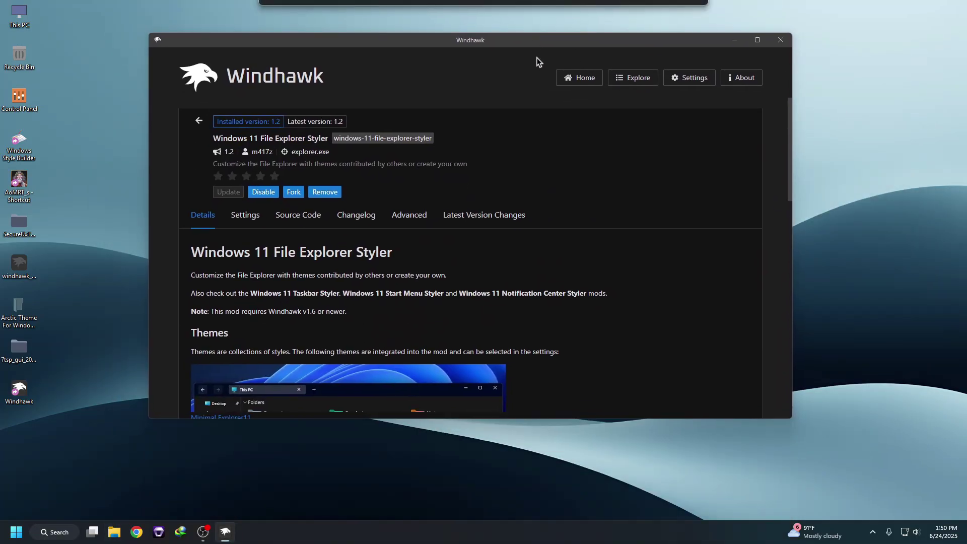
{"action": "left_click", "coordinate": [417, 223]}
{"action": "scroll", "coordinate": [310, 330], "scroll_direction": "down", "scroll_amount": 2}
{"action": "left_click_drag", "start_coordinate": [237, 294], "coordinate": [194, 263]}
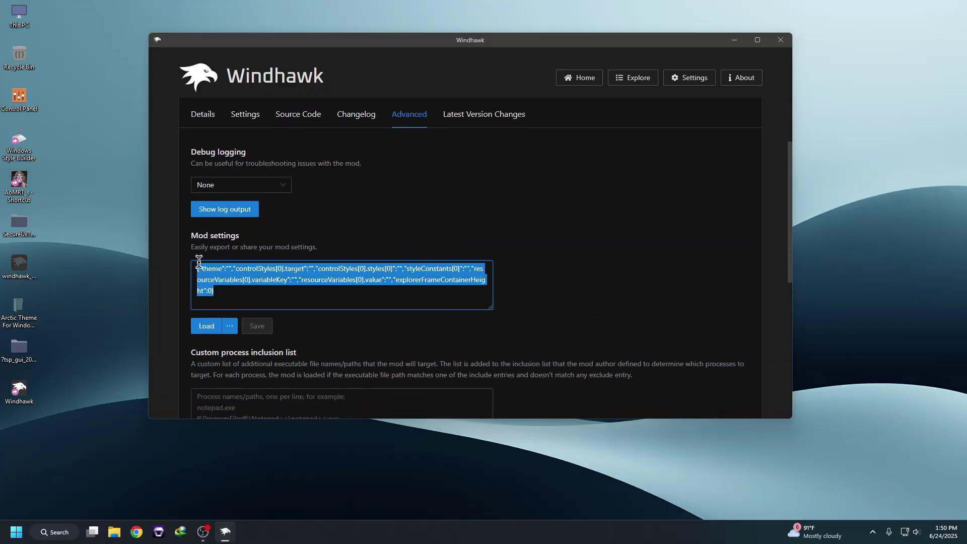
{"action": "right_click", "coordinate": [233, 279]}
{"action": "left_click", "coordinate": [248, 328]}
{"action": "left_click", "coordinate": [258, 327]}
{"action": "scroll", "coordinate": [431, 317], "scroll_direction": "down", "scroll_amount": 5}
{"action": "left_click", "coordinate": [18, 14]}
{"action": "double_click", "coordinate": [18, 14]}
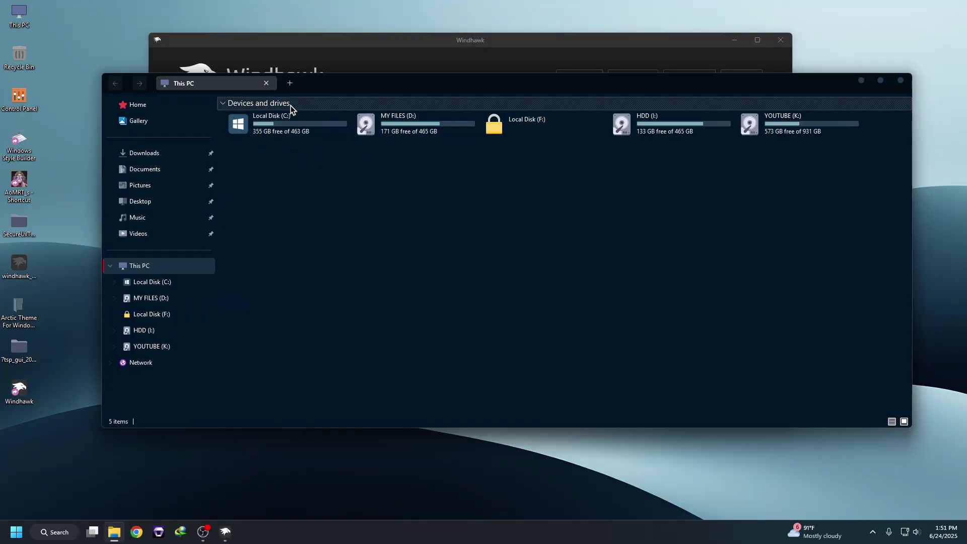
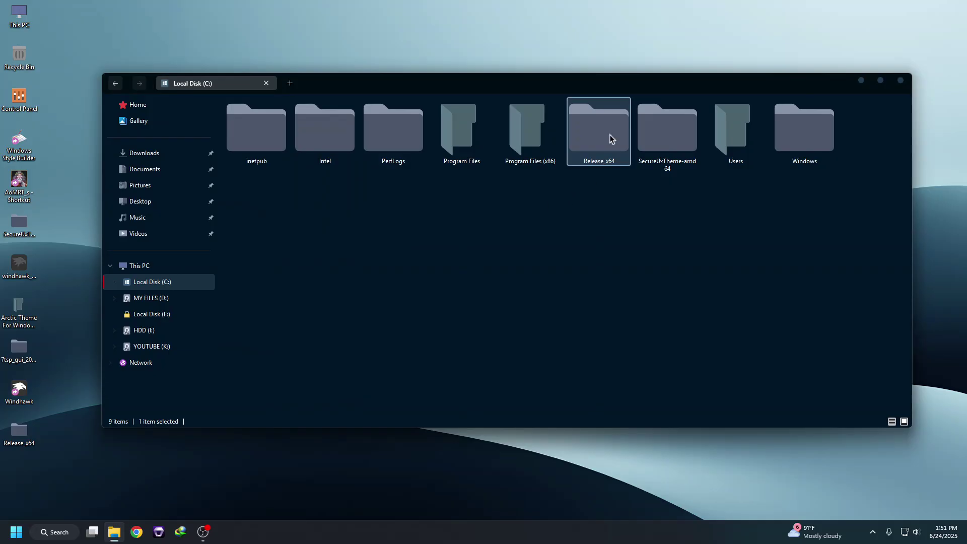
- Set the dark alpha value a to 80 in config.ini inside C:\Release_x64\Release, and save and close the file
{"action": "left_click", "coordinate": [351, 262]}
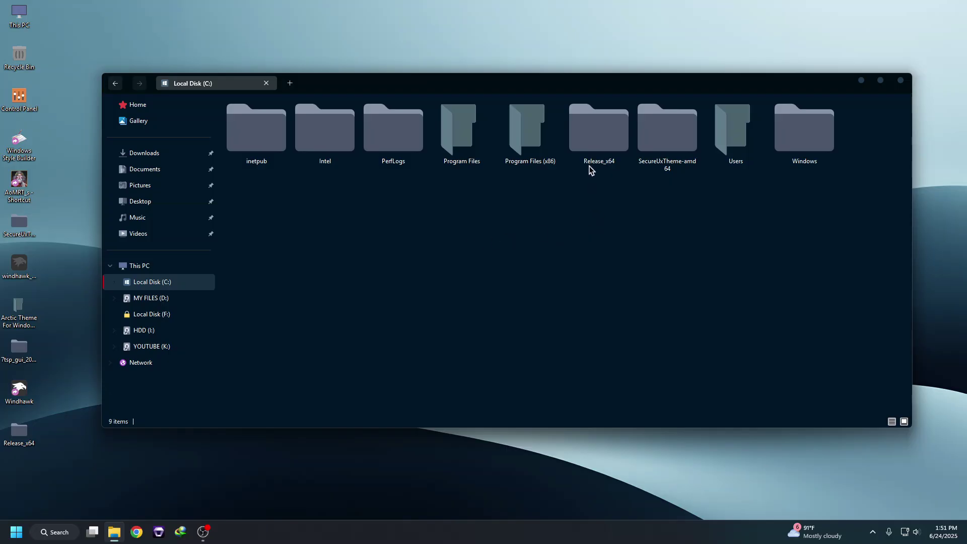
{"action": "double_click", "coordinate": [607, 152]}
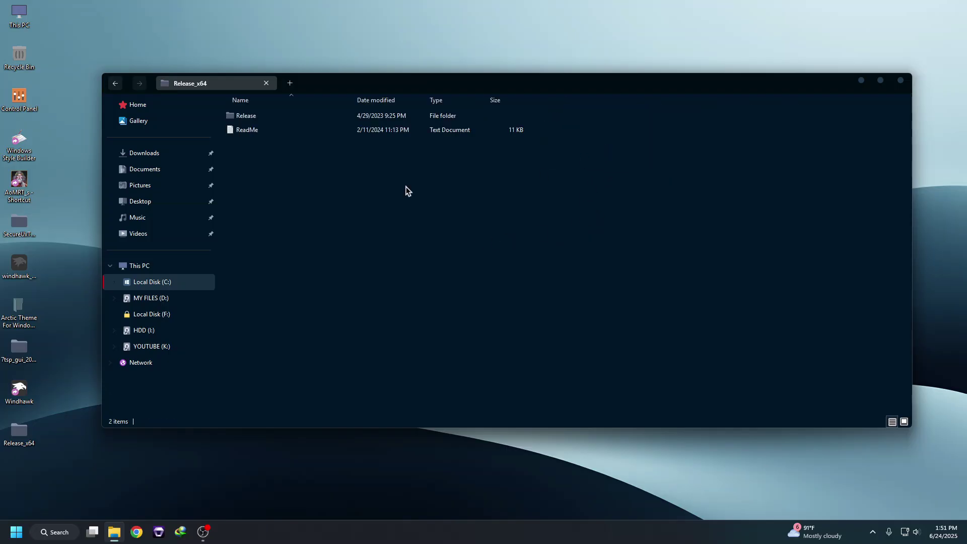
{"action": "double_click", "coordinate": [259, 121]}
{"action": "double_click", "coordinate": [251, 117]}
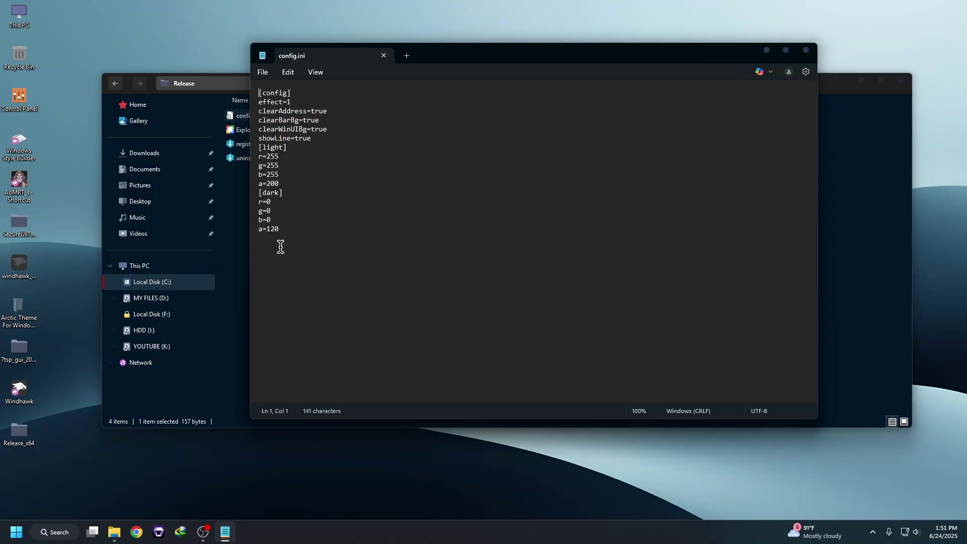
{"action": "left_click_drag", "start_coordinate": [269, 229], "coordinate": [280, 229]}
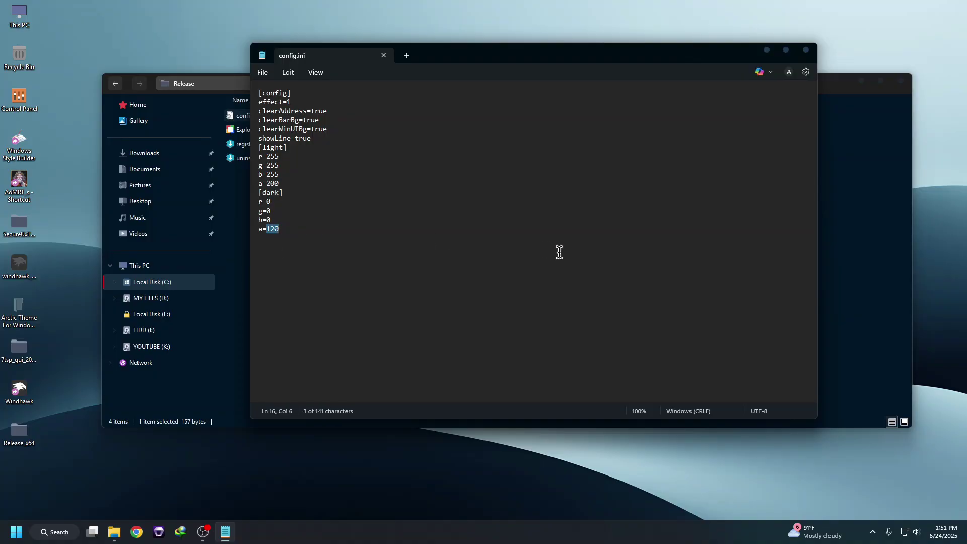
{"action": "type", "text": "8"}
{"action": "left_click", "coordinate": [263, 72]}
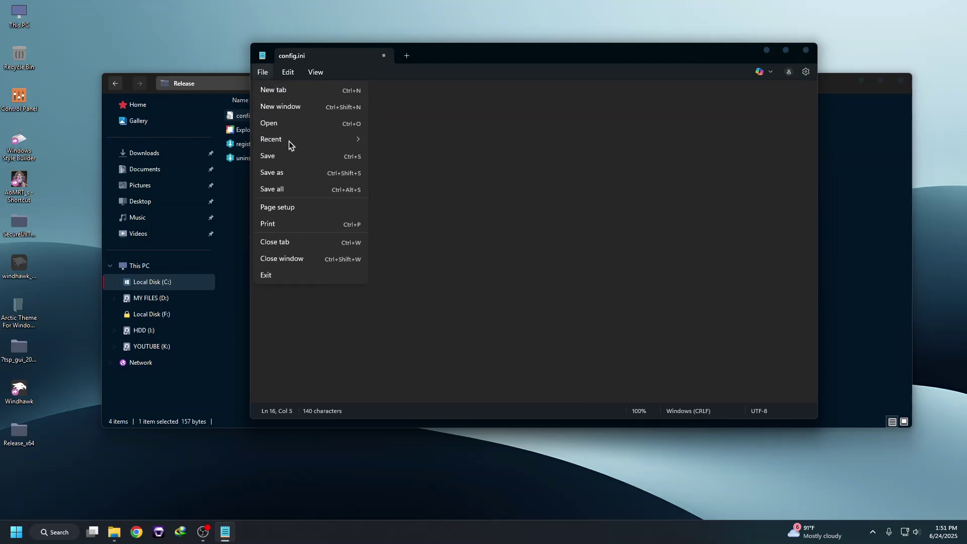
{"action": "left_click", "coordinate": [287, 157]}
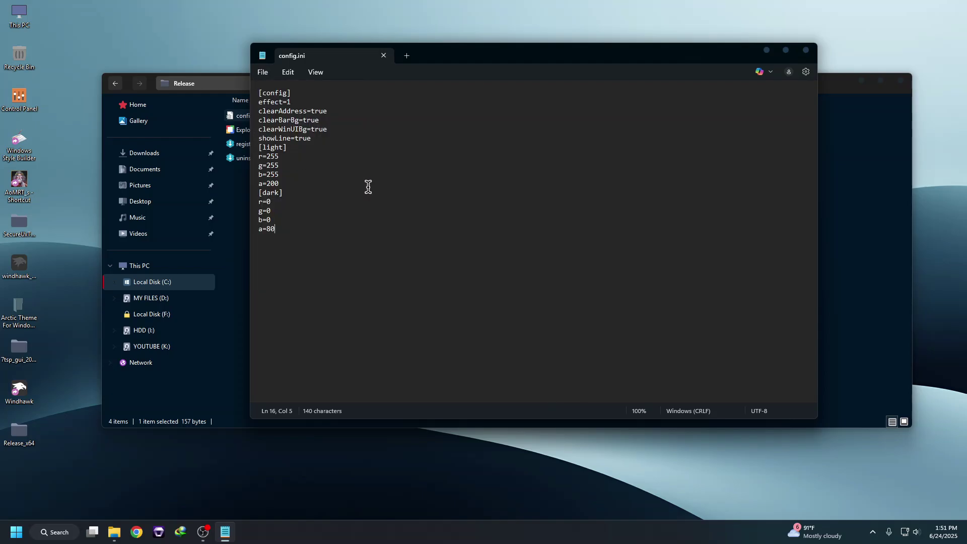
{"action": "left_click", "coordinate": [805, 52]}
- Run the register script as administrator, acknowledge the DLL registration, and open File Explorer to view the blur effect
{"action": "left_click", "coordinate": [245, 146]}
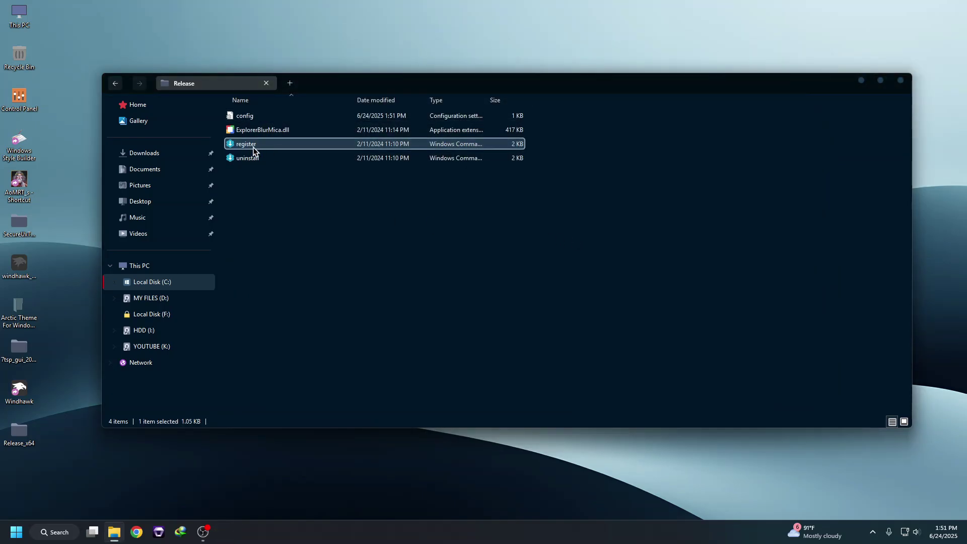
{"action": "right_click", "coordinate": [248, 148]}
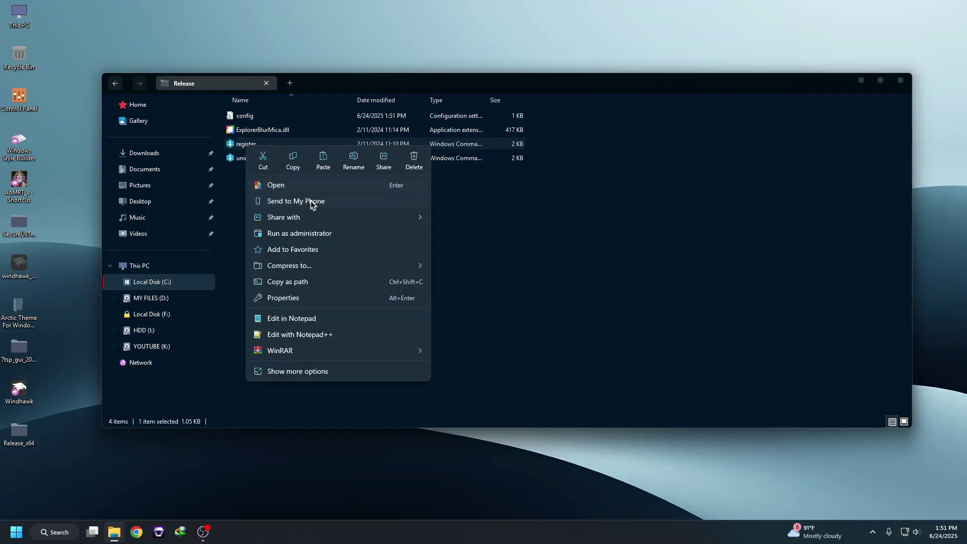
{"action": "left_click", "coordinate": [314, 233]}
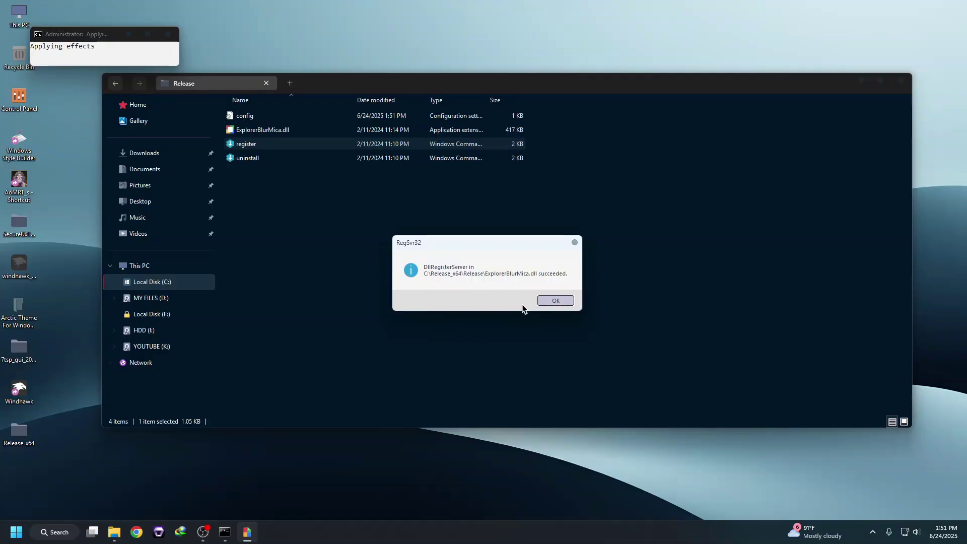
{"action": "left_click", "coordinate": [553, 301]}
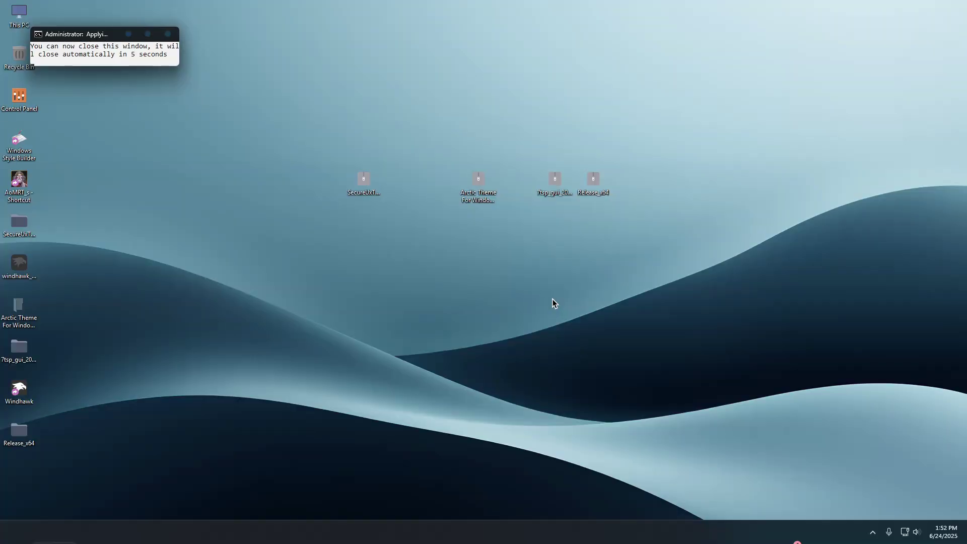
{"action": "key", "text": "super+e"}
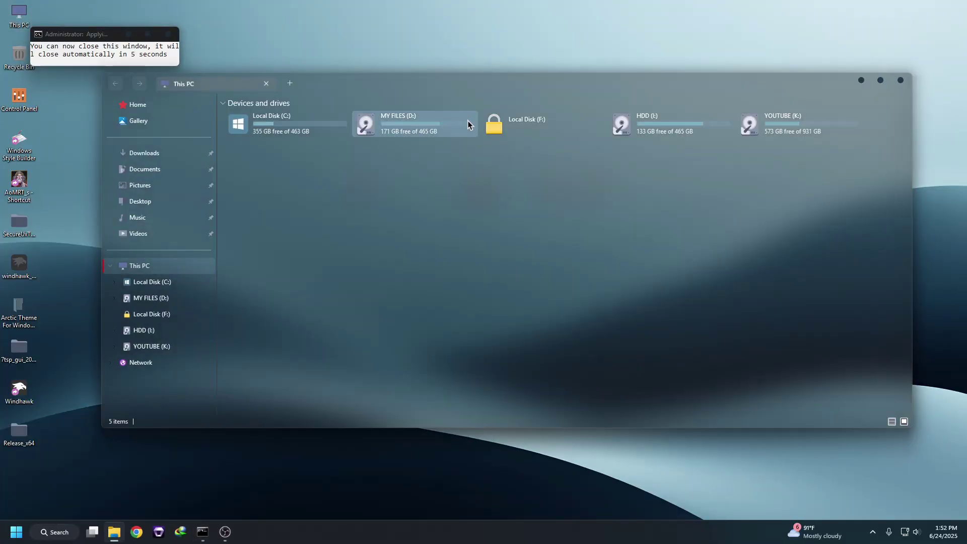
{"action": "left_click_drag", "start_coordinate": [434, 83], "coordinate": [387, 94]}
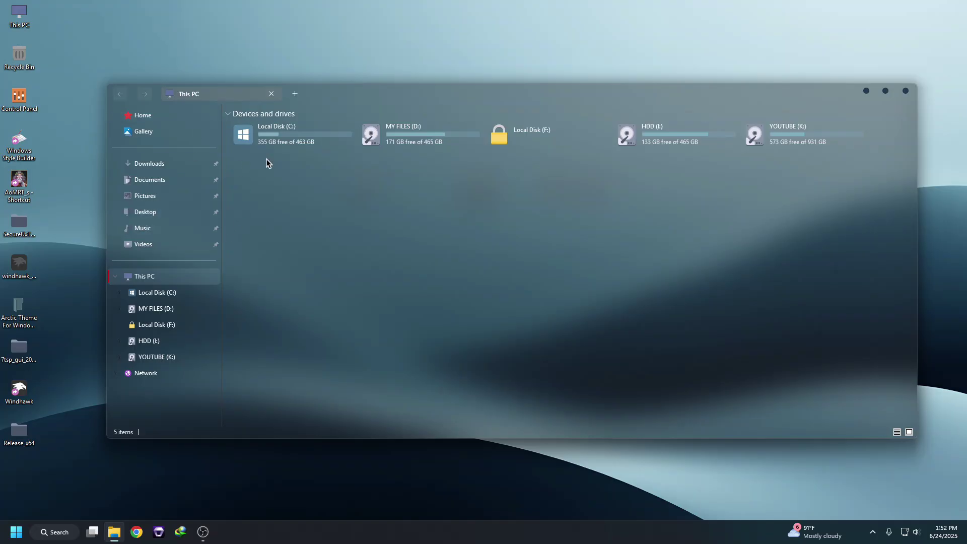
- Set showLine to false in config.ini inside C:\Release_x64\Release, and save and close the file
{"action": "double_click", "coordinate": [279, 134]}
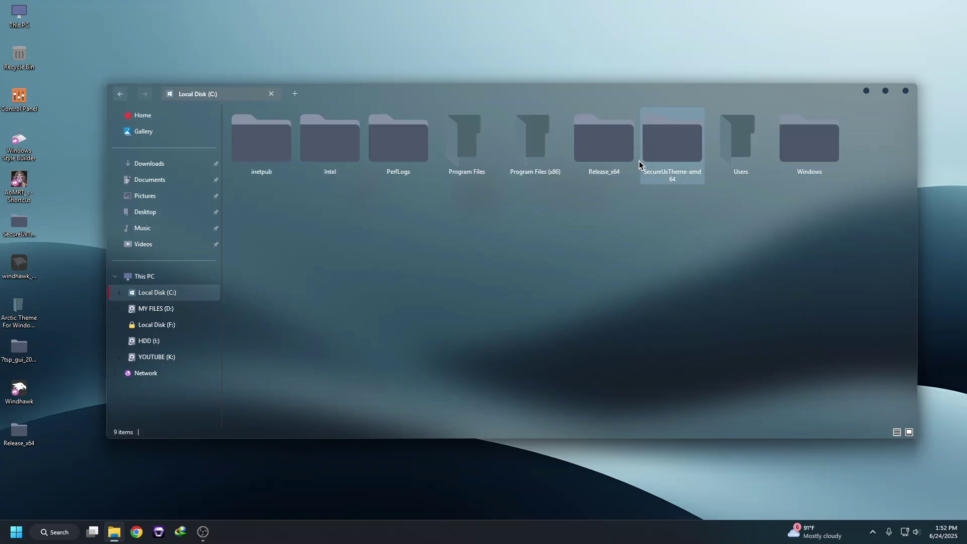
{"action": "double_click", "coordinate": [619, 157]}
{"action": "double_click", "coordinate": [260, 128]}
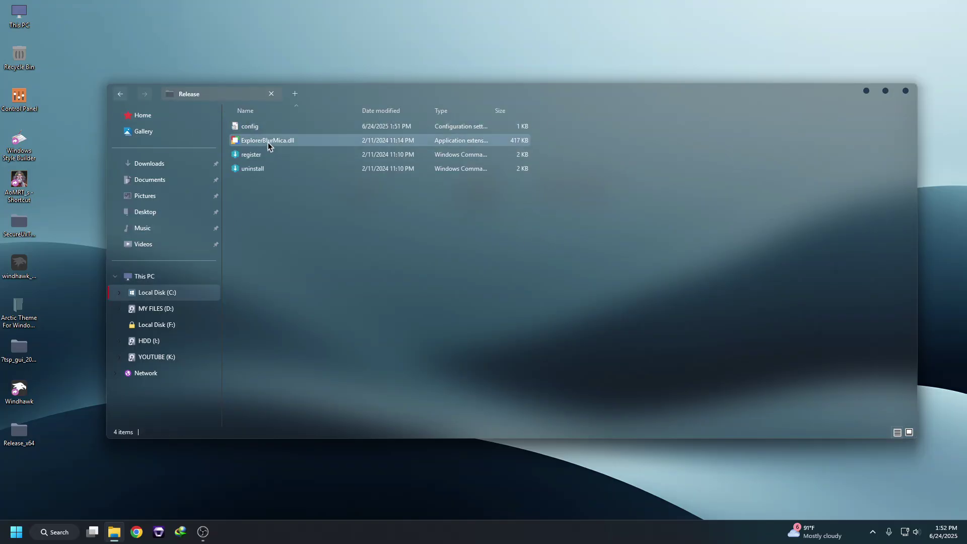
{"action": "double_click", "coordinate": [259, 127]}
{"action": "double_click", "coordinate": [302, 138]}
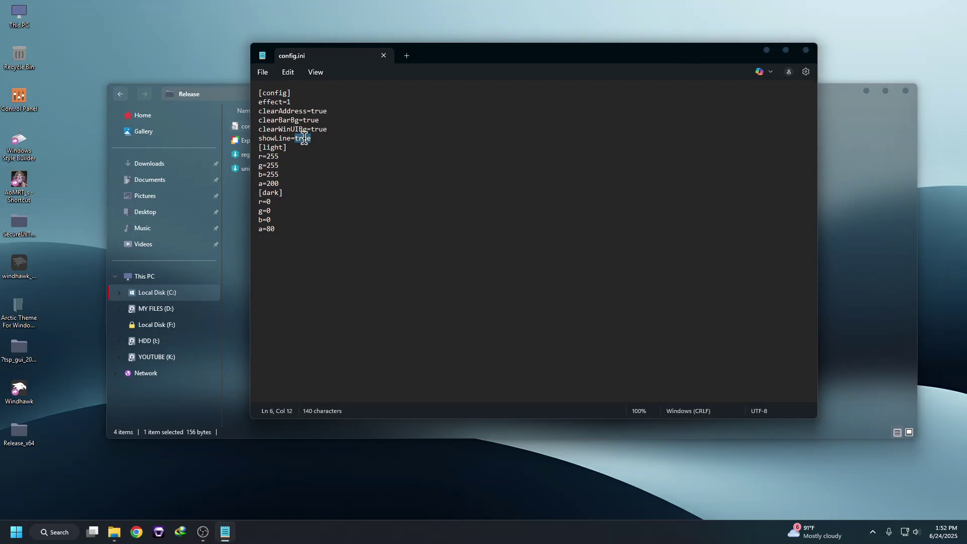
{"action": "type", "text": "fals"}
{"action": "left_click", "coordinate": [262, 72]}
{"action": "left_click", "coordinate": [279, 156]}
{"action": "left_click", "coordinate": [806, 50]}
- Reopen File Explorer at This PC and examine the window's blur effect against different parts of the desktop
{"action": "left_click", "coordinate": [905, 91]}
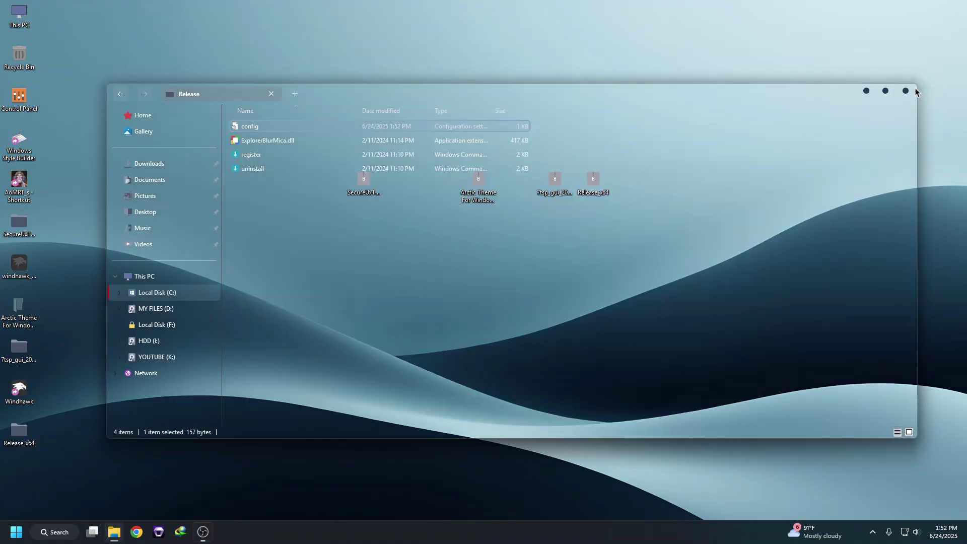
{"action": "double_click", "coordinate": [23, 14]}
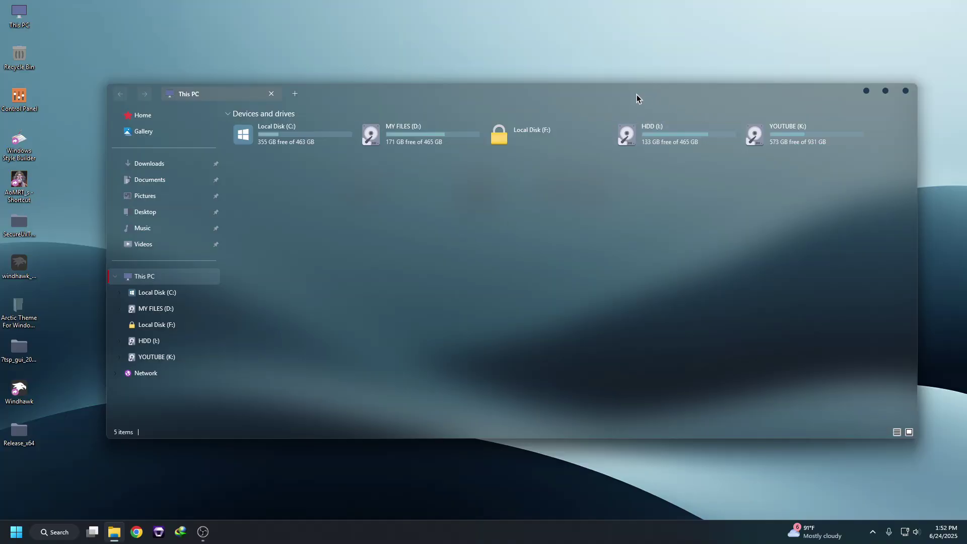
{"action": "left_click_drag", "start_coordinate": [636, 95], "coordinate": [611, 88]}
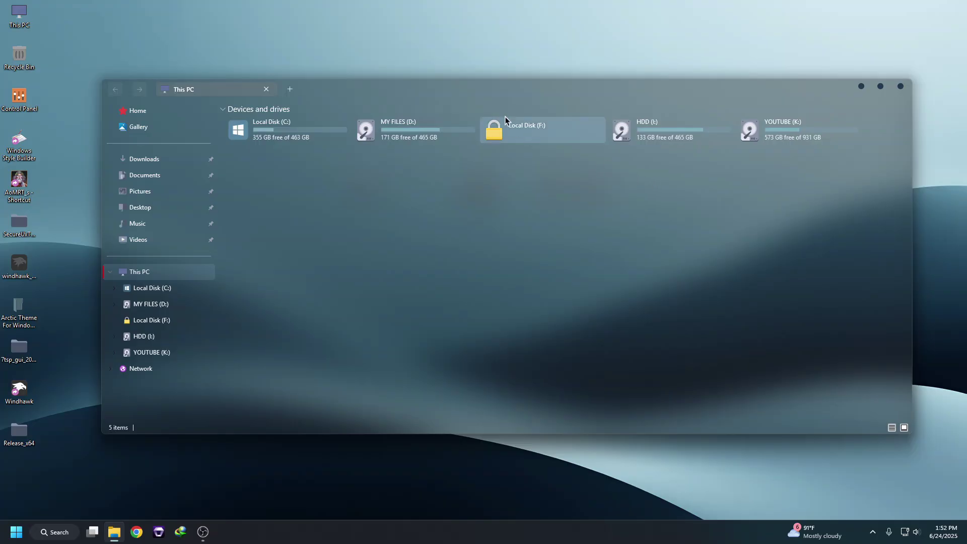
{"action": "mouse_move", "coordinate": [409, 86]}
{"action": "left_mouse_down"}
{"action": "mouse_move", "coordinate": [421, 80]}
{"action": "mouse_move", "coordinate": [400, 72]}
{"action": "left_mouse_up"}
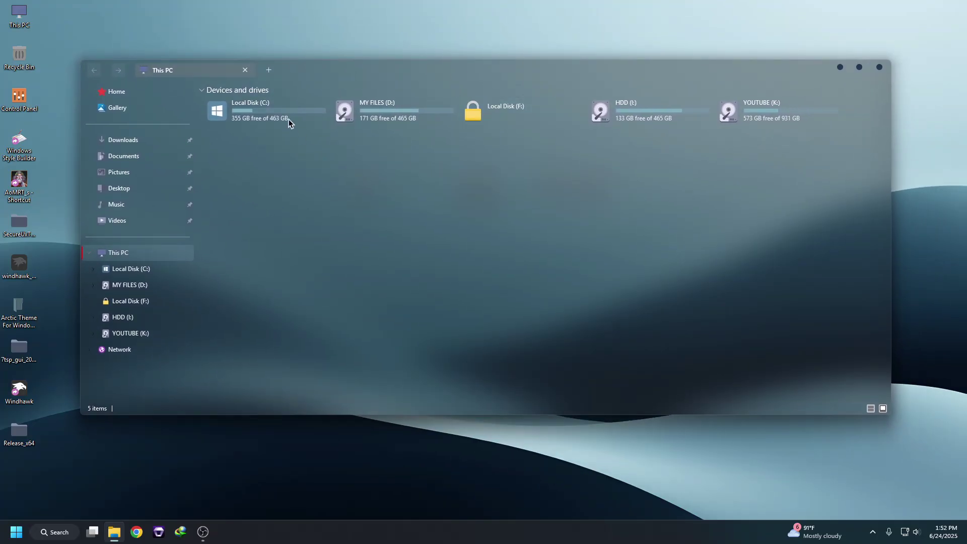
{"action": "left_click_drag", "start_coordinate": [334, 65], "coordinate": [374, 96]}
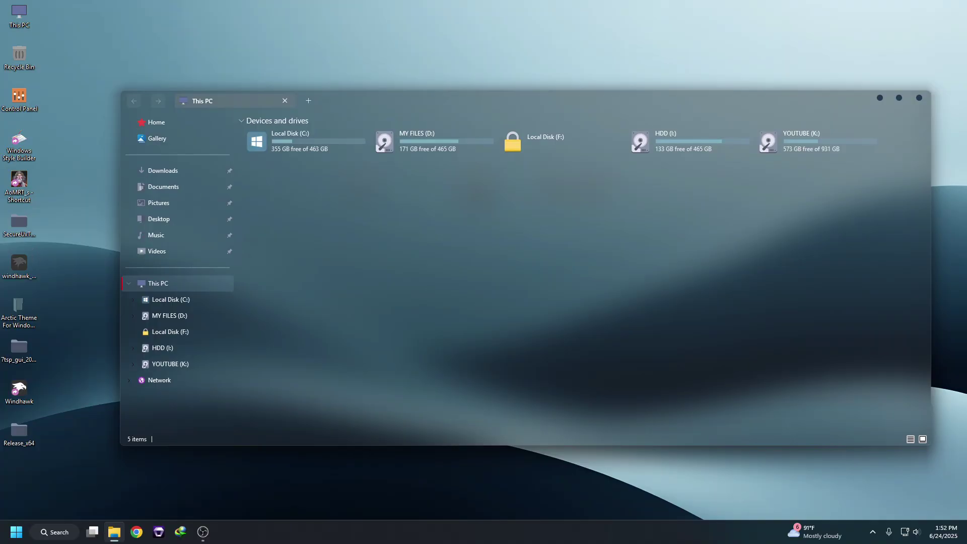